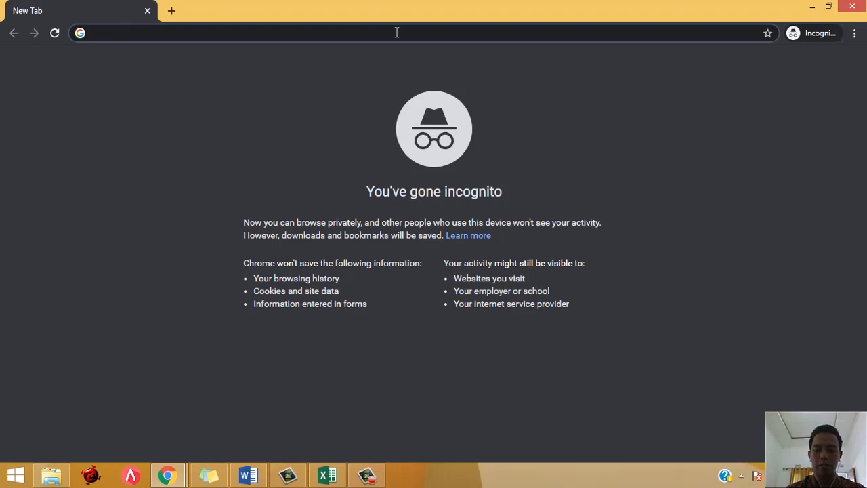
Open the djponline.pajak.go.id login page and dismiss the SMS OTP announcement
{"action": "type", "text": "djp"}
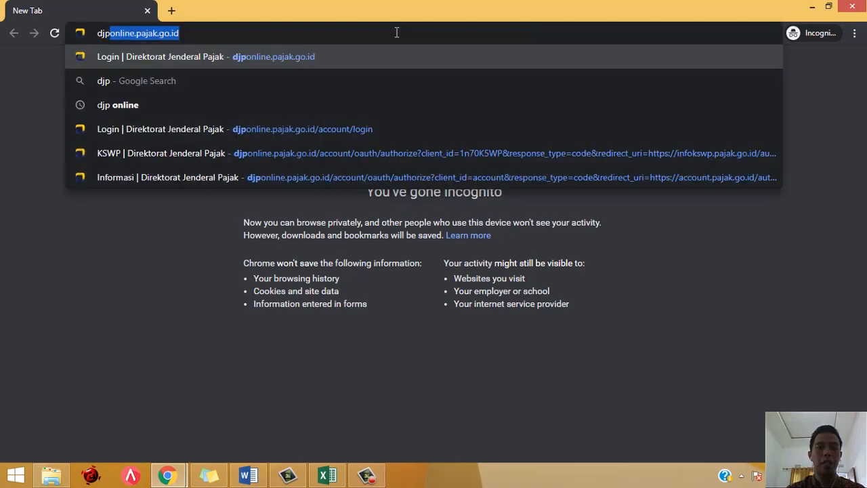
{"action": "left_click", "coordinate": [327, 57]}
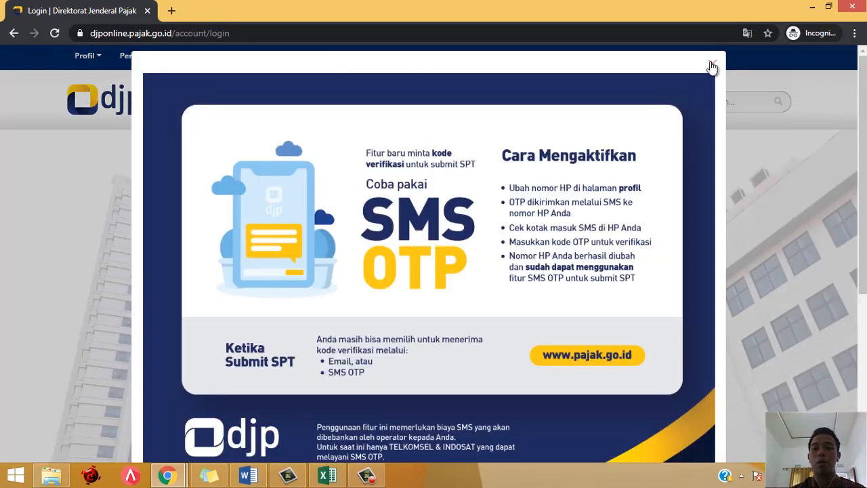
{"action": "left_click", "coordinate": [711, 65]}
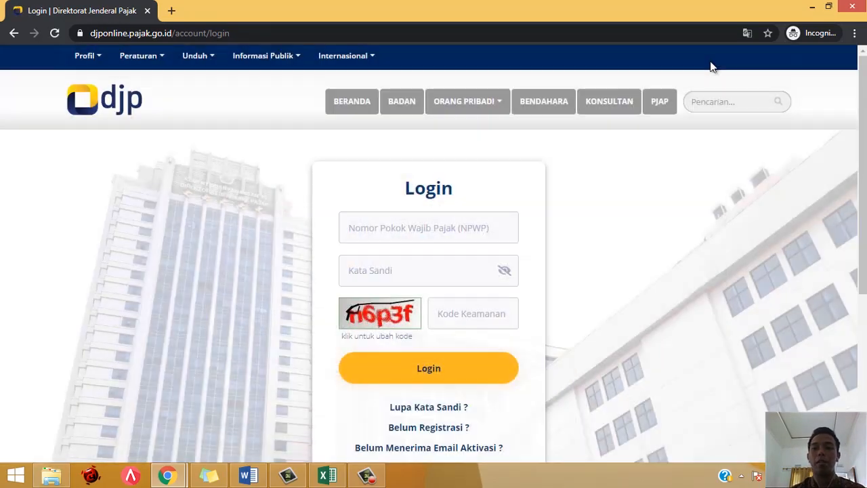
Copy the taxpayer number from the Word document and paste it into the NPWP field of the DJP login form
{"action": "left_click", "coordinate": [414, 219]}
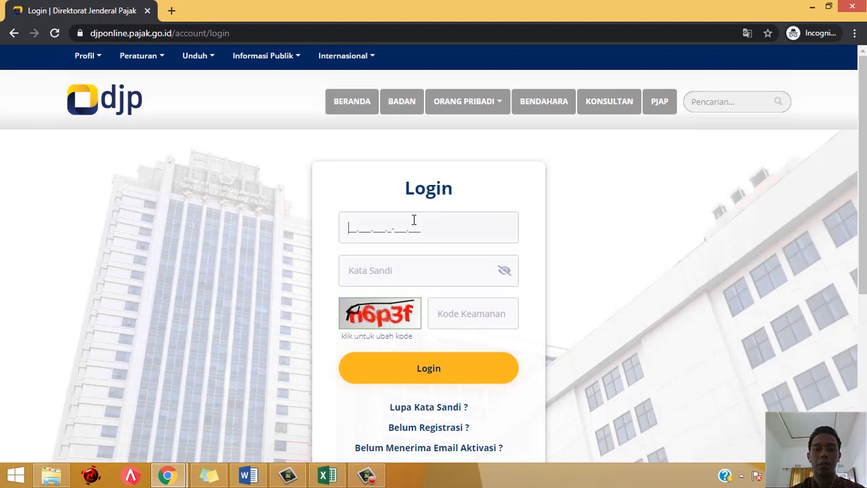
{"action": "left_click", "coordinate": [248, 476]}
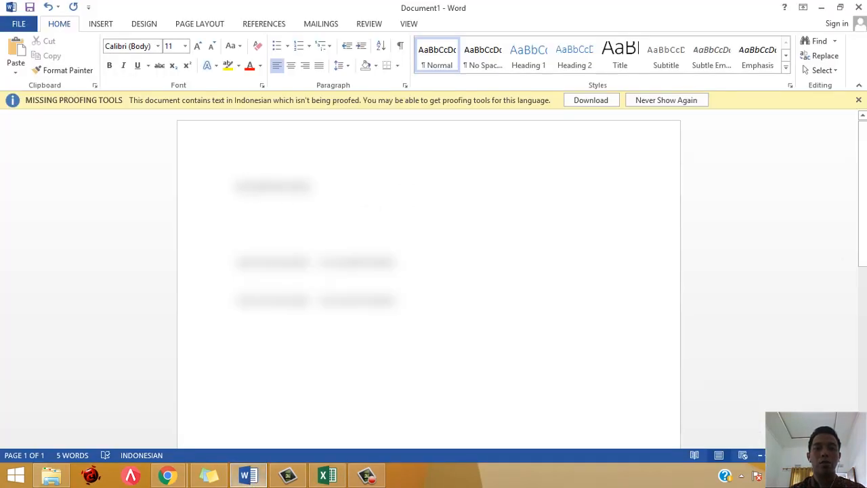
{"action": "left_click_drag", "start_coordinate": [235, 190], "coordinate": [316, 190]}
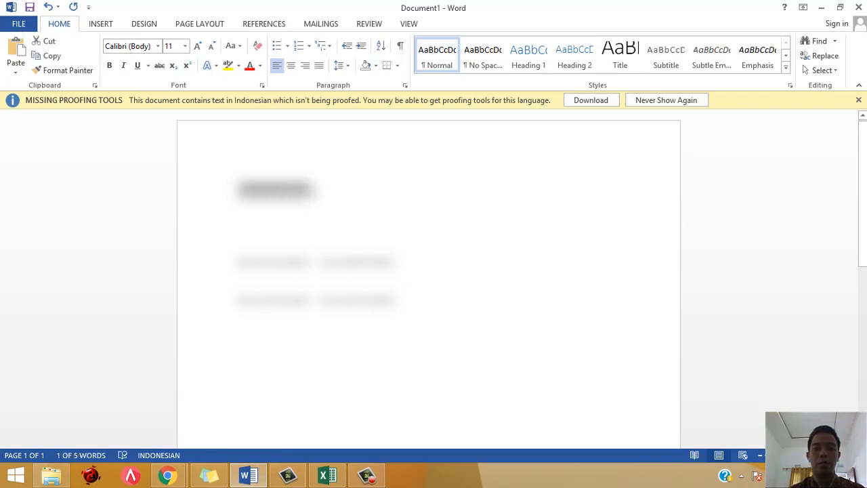
{"action": "key", "text": "alt+Tab"}
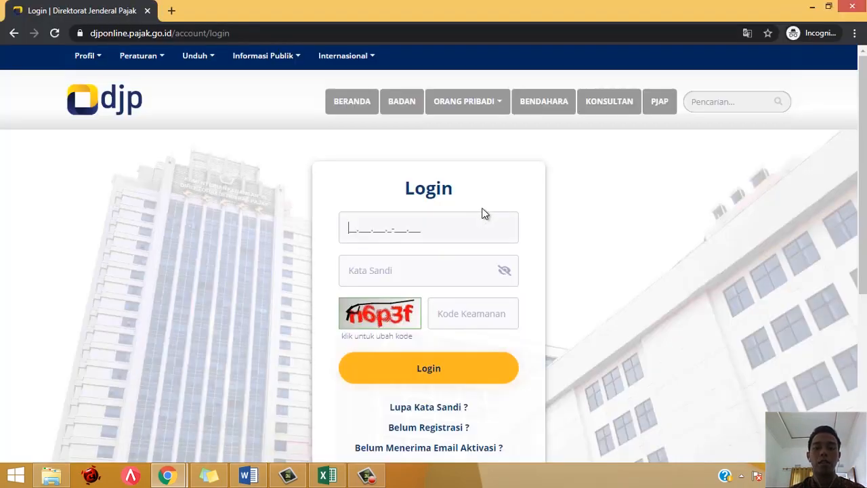
{"action": "key", "text": "ctrl+v"}
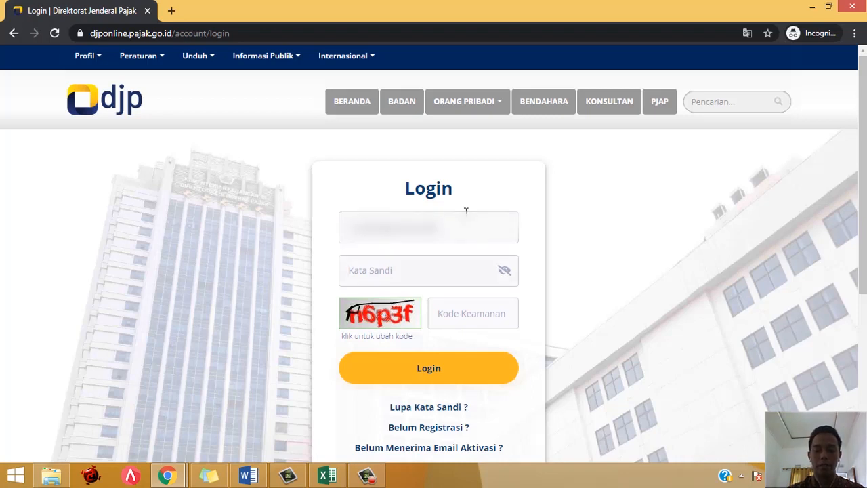
Enter the account password and the security code shown in the image, and log in
{"action": "type", "text": "••••••••••"}
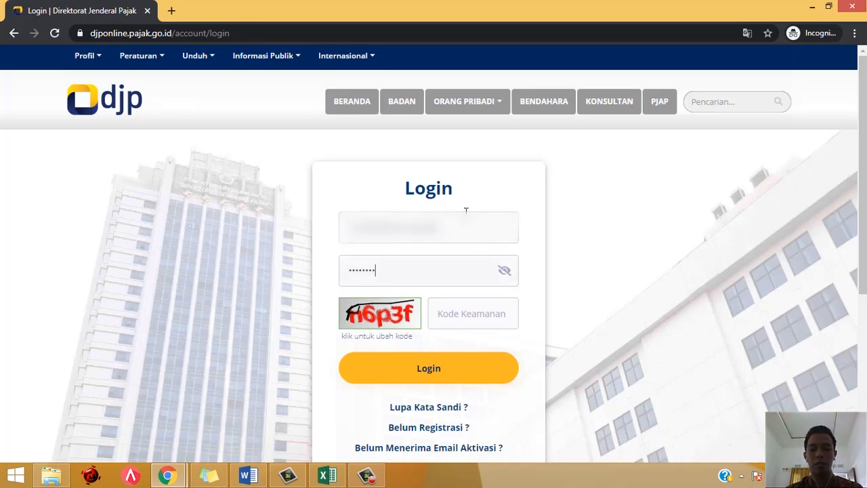
{"action": "left_click", "coordinate": [467, 322]}
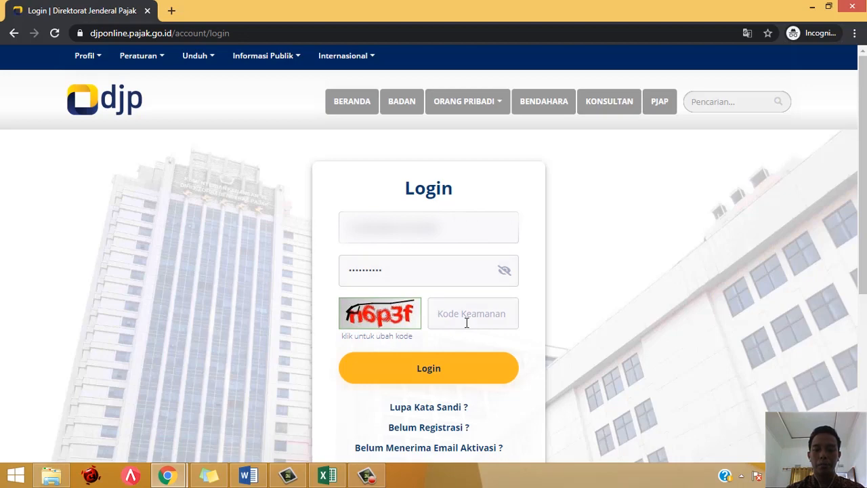
{"action": "type", "text": "n6"}
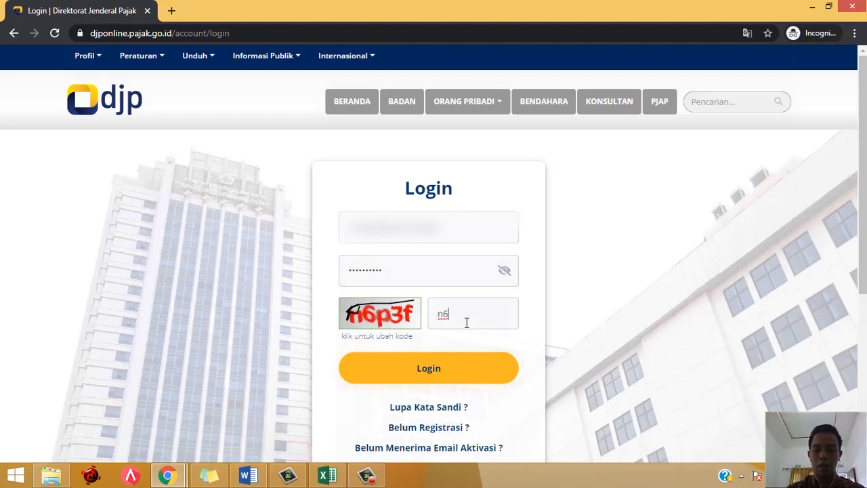
{"action": "type", "text": "p3"}
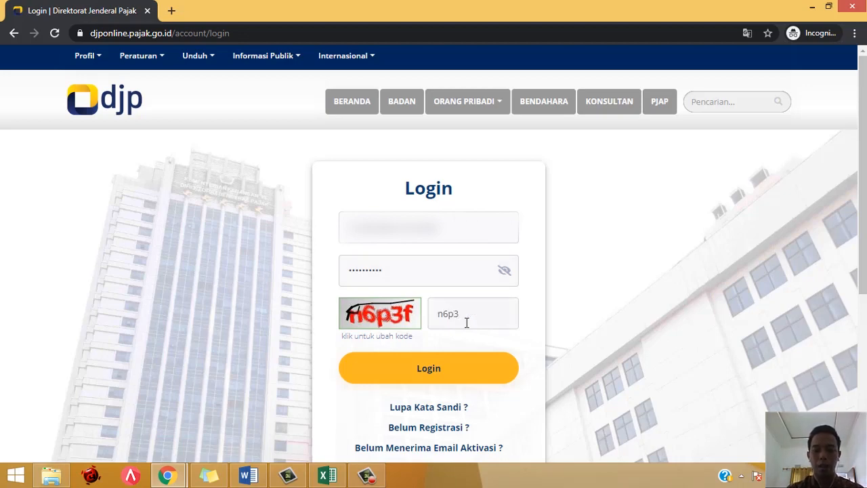
{"action": "type", "text": "f"}
{"action": "left_click", "coordinate": [436, 368]}
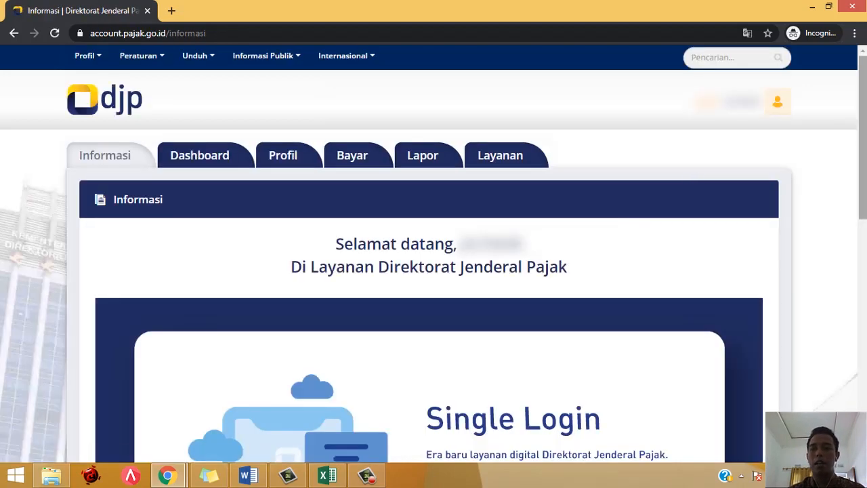
Open the Info KSWP application from the Layanan services
{"action": "scroll", "coordinate": [692, 179], "scroll_direction": "down", "scroll_amount": 1}
{"action": "scroll", "coordinate": [865, 150], "scroll_direction": "up", "scroll_amount": 1}
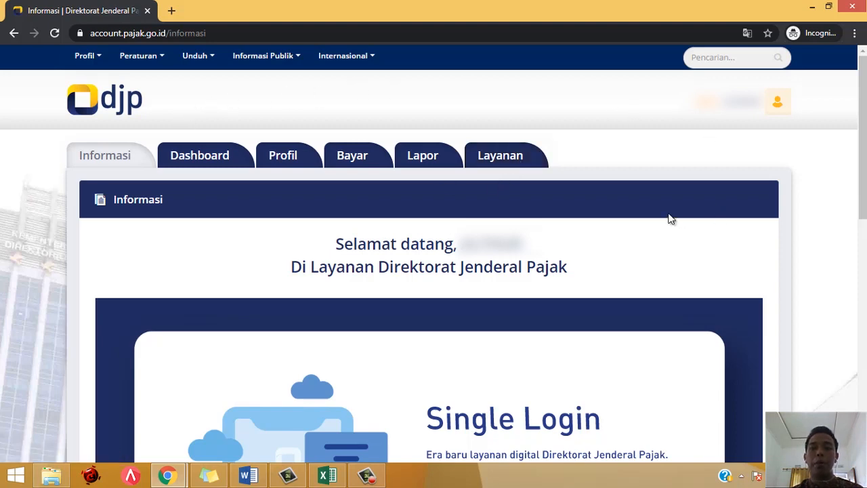
{"action": "left_click", "coordinate": [495, 160]}
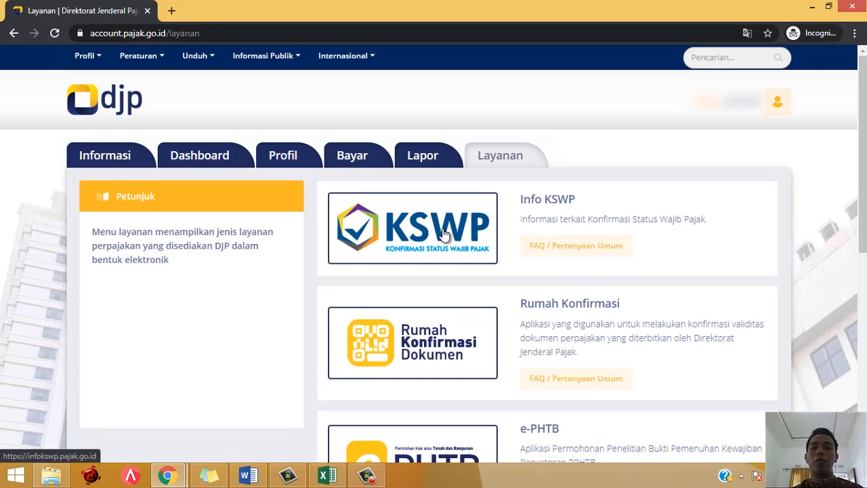
{"action": "left_click", "coordinate": [444, 233]}
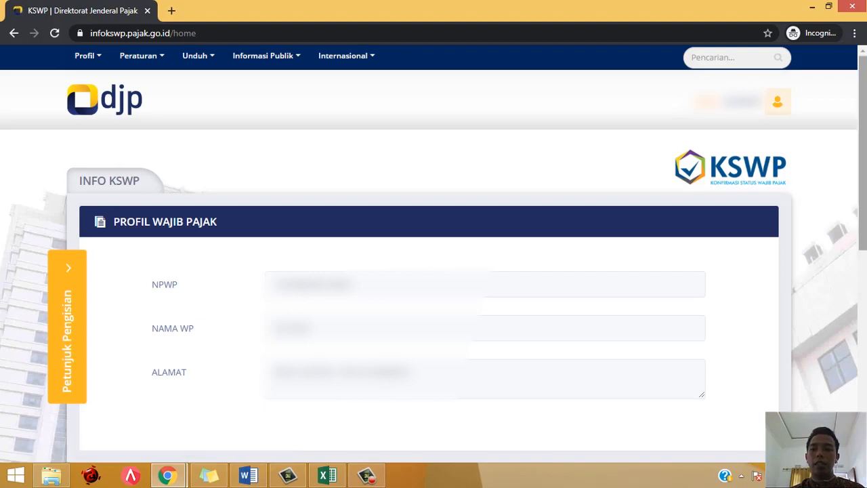
Choose Surat Keterangan (PP 23) as the purpose in the Profil Pemenuhan Kewajiban Saya section
{"action": "scroll", "coordinate": [398, 425], "scroll_direction": "down", "scroll_amount": 2}
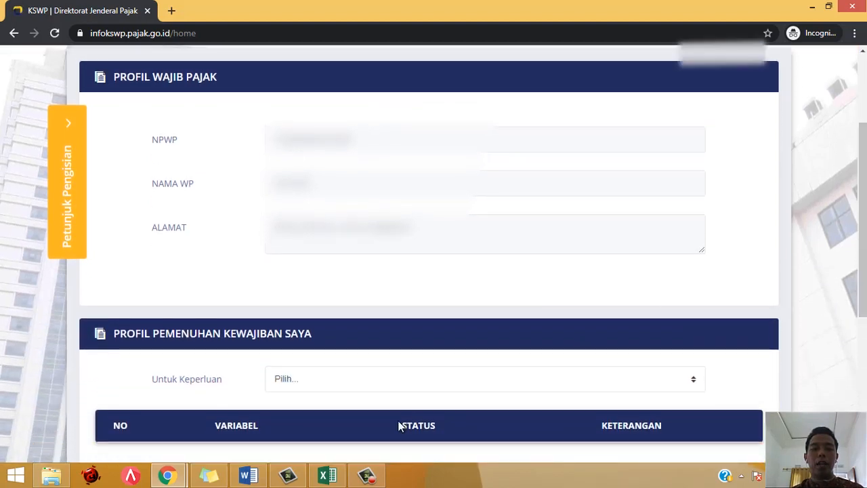
{"action": "left_click", "coordinate": [312, 379]}
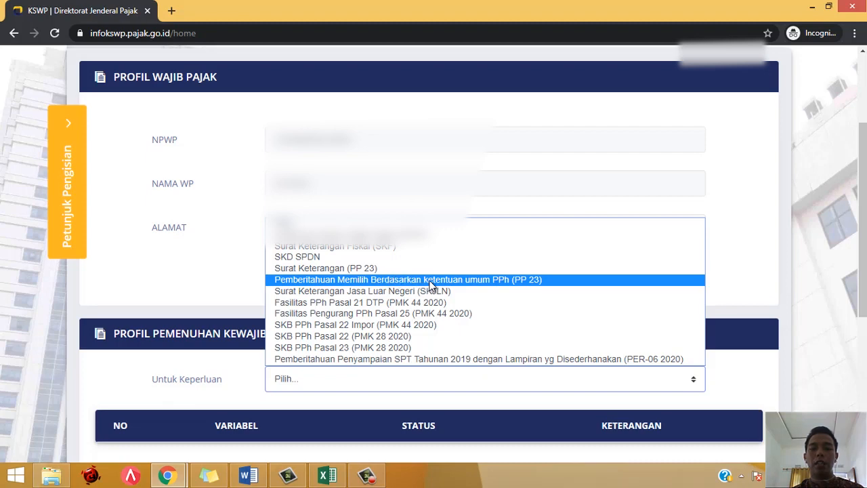
{"action": "left_click", "coordinate": [373, 268]}
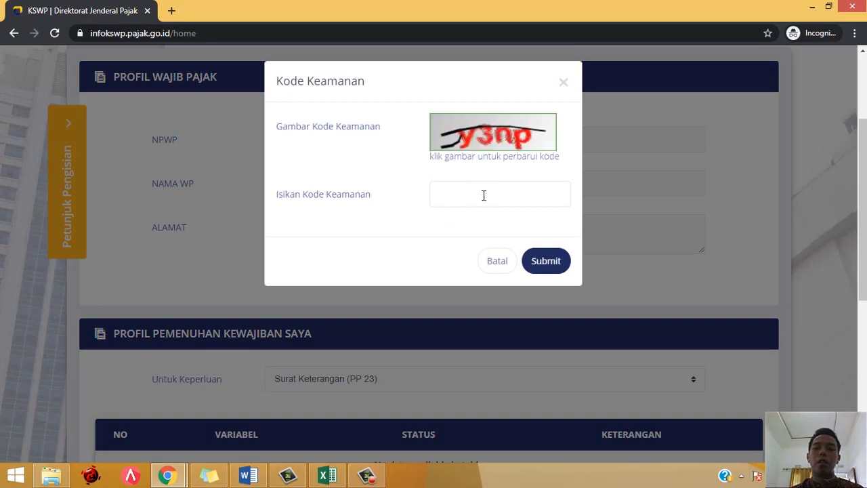
Submit the security code from the image and agree to reprint the Surat Keterangan PP 23
{"action": "left_click", "coordinate": [487, 194]}
{"action": "type", "text": "y"}
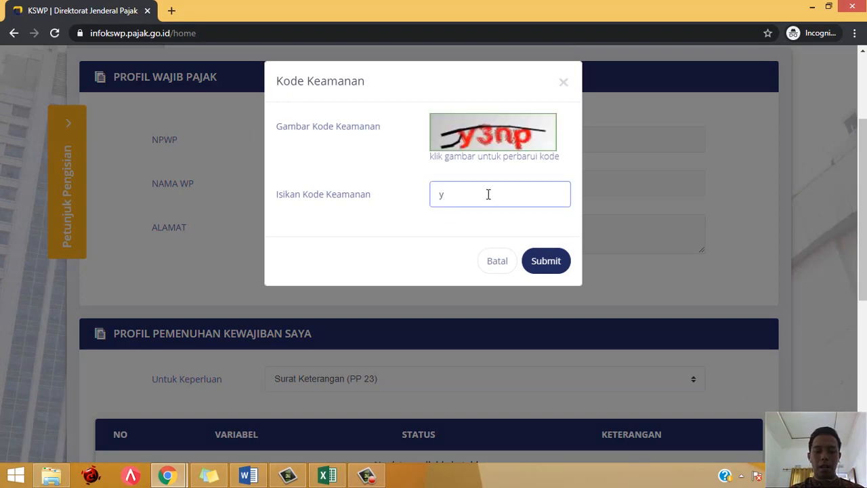
{"action": "type", "text": "3np"}
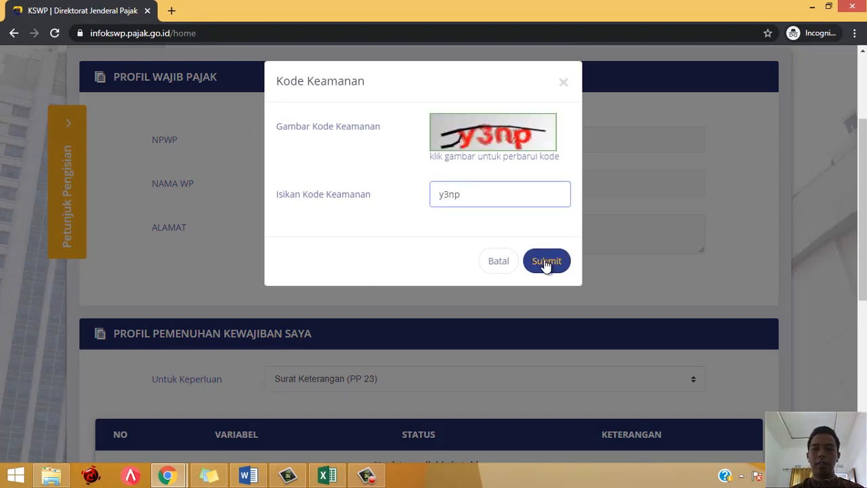
{"action": "left_click", "coordinate": [547, 262]}
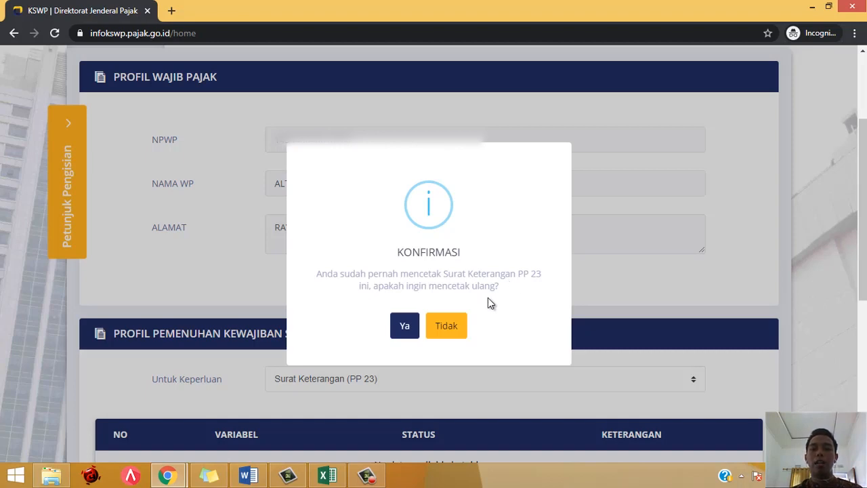
{"action": "left_click", "coordinate": [405, 326]}
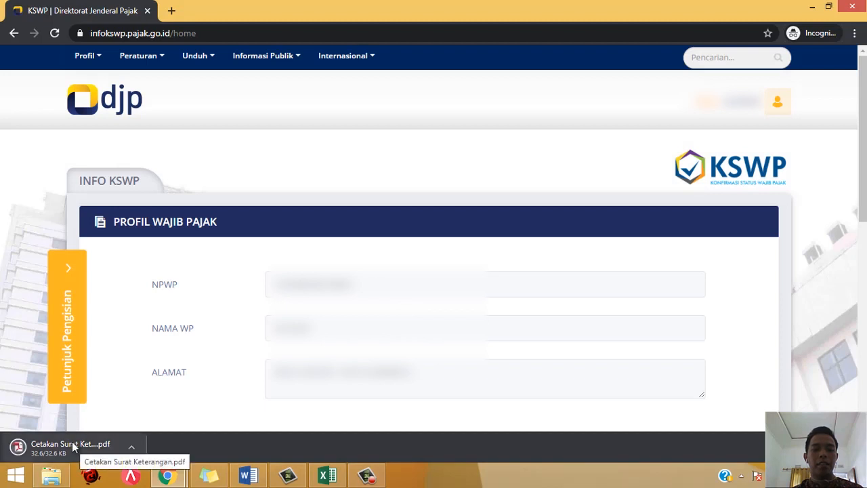
View the downloaded Cetakan Surat Keterangan.pdf and close it to return to the Info KSWP page
{"action": "left_click", "coordinate": [72, 441]}
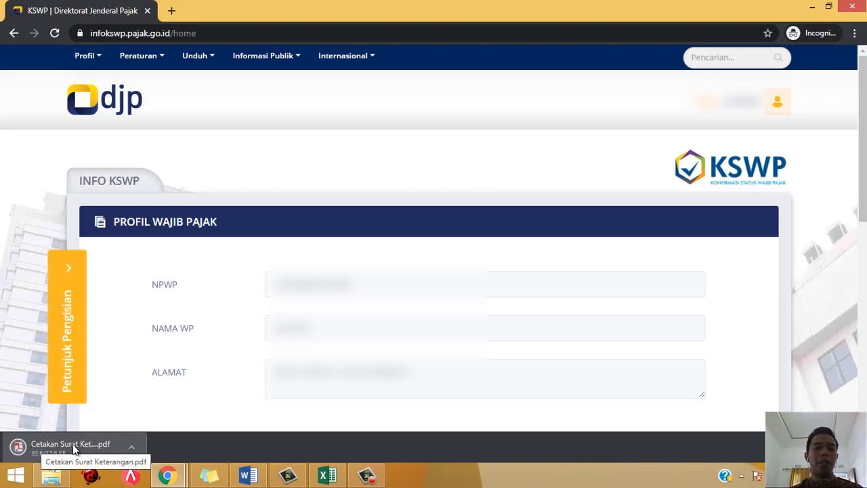
{"action": "left_click", "coordinate": [25, 447]}
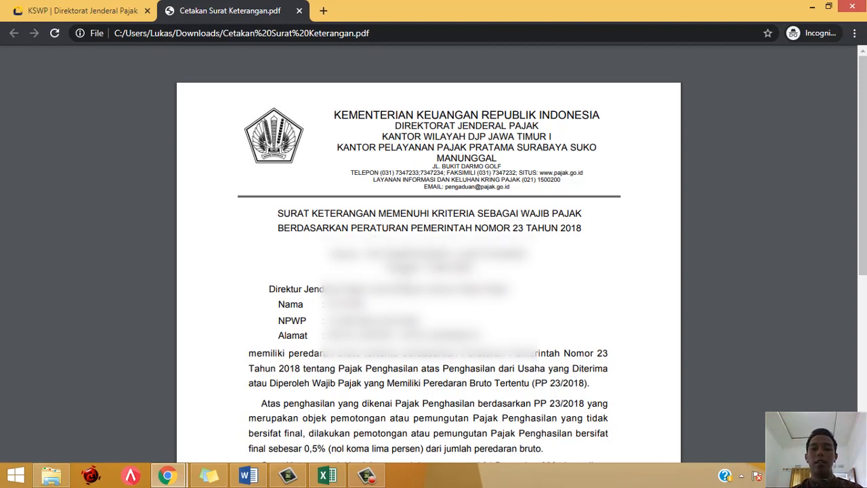
{"action": "left_click", "coordinate": [299, 14]}
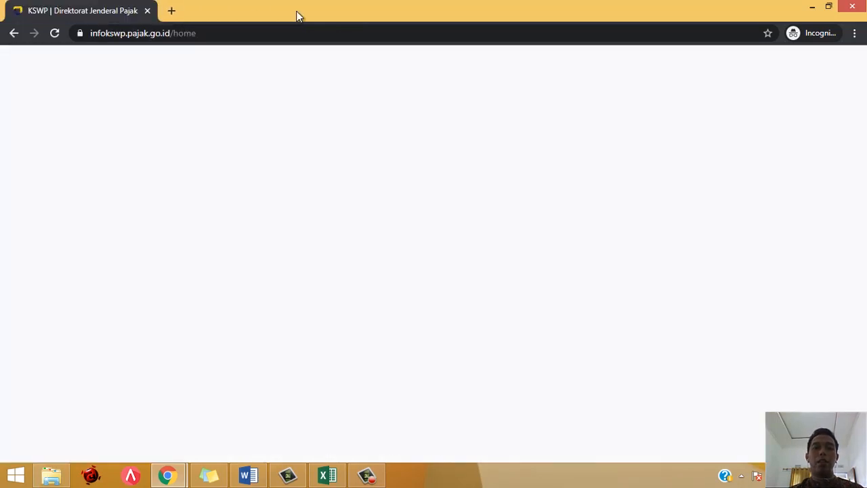
{"action": "left_click", "coordinate": [284, 49]}
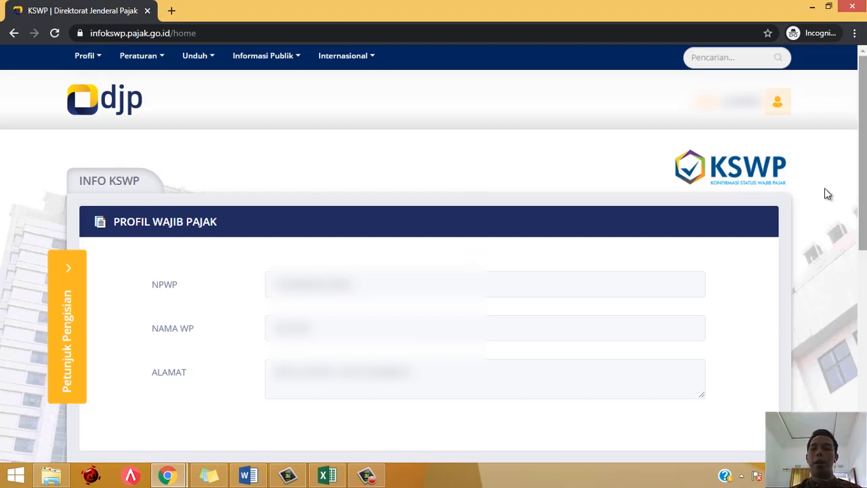
Go back to the Layanan page and look through the available electronic services
{"action": "left_click", "coordinate": [14, 34]}
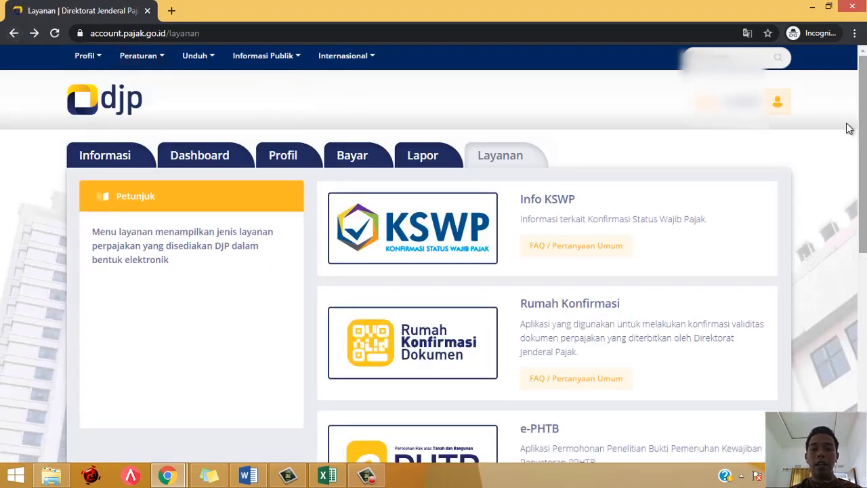
{"action": "scroll", "coordinate": [849, 129], "scroll_direction": "down", "scroll_amount": 3}
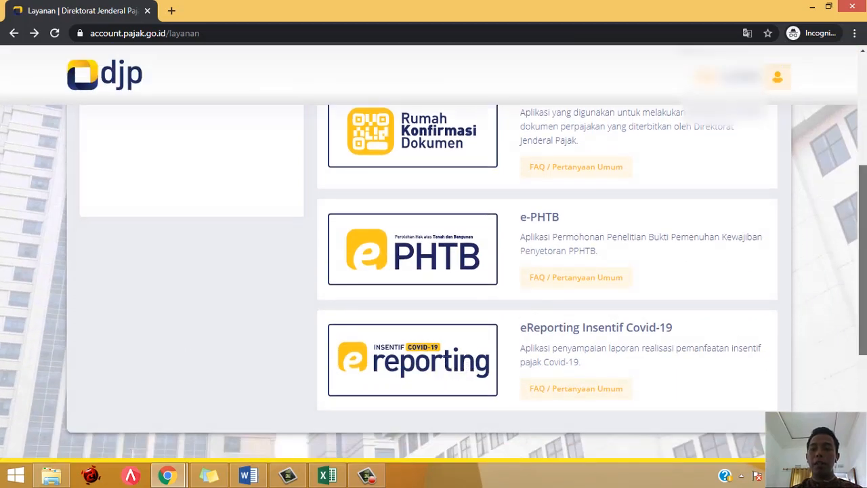
{"action": "scroll", "coordinate": [862, 257], "scroll_direction": "up", "scroll_amount": 3}
{"action": "scroll", "coordinate": [416, 269], "scroll_direction": "down", "scroll_amount": 4}
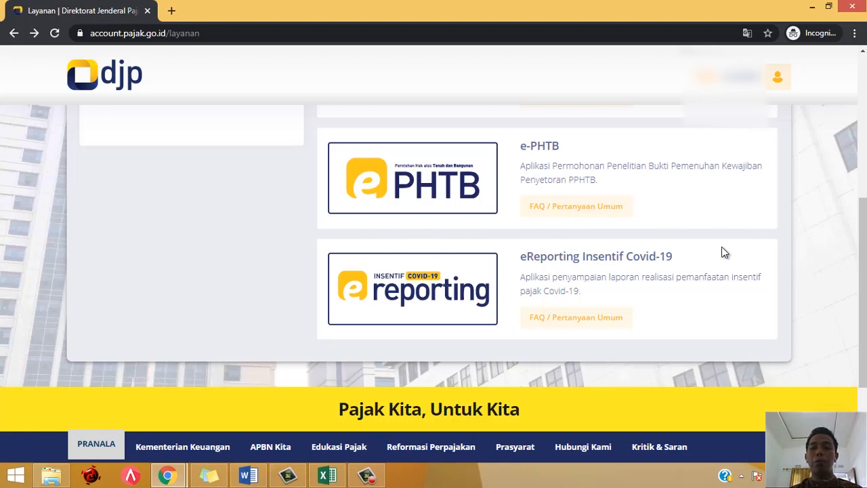
{"action": "scroll", "coordinate": [864, 133], "scroll_direction": "up", "scroll_amount": 2}
{"action": "scroll", "coordinate": [864, 134], "scroll_direction": "up", "scroll_amount": 3}
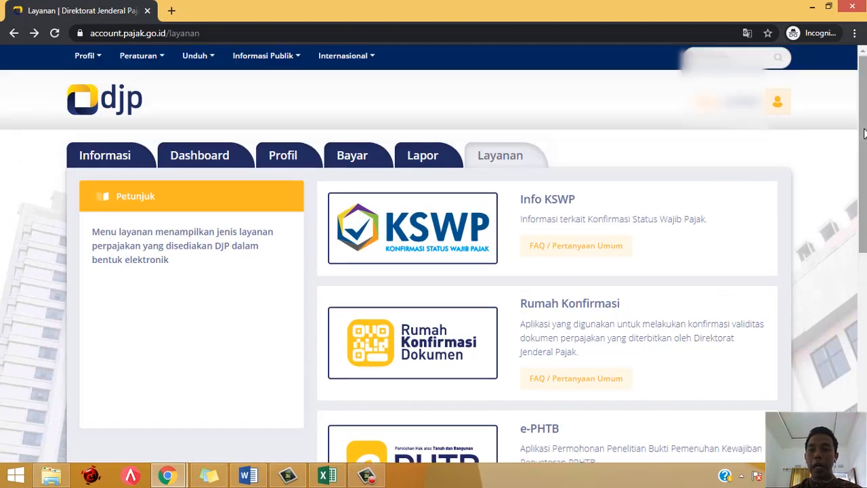
Open the Aktivasi Fitur Layanan settings in the profile to check which service features are activated
{"action": "left_click", "coordinate": [292, 157]}
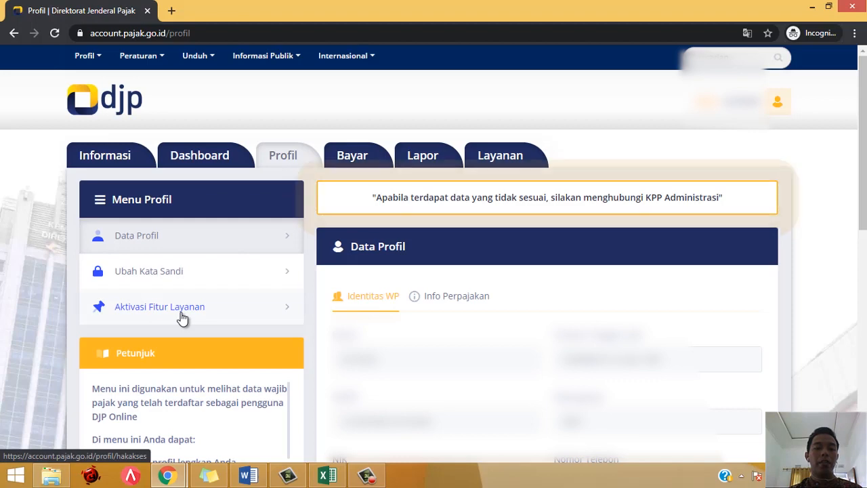
{"action": "left_click", "coordinate": [181, 316]}
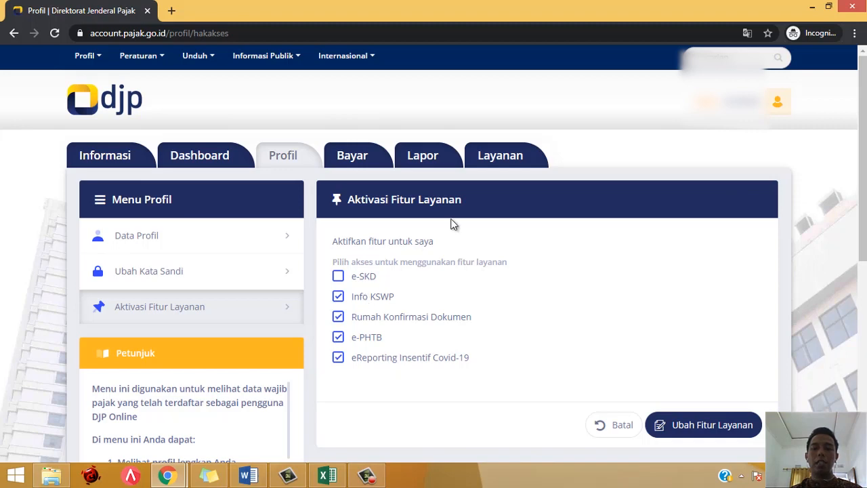
Open the eReporting Insentif Covid-19 service from the Layanan page and add a new report
{"action": "left_click", "coordinate": [505, 159]}
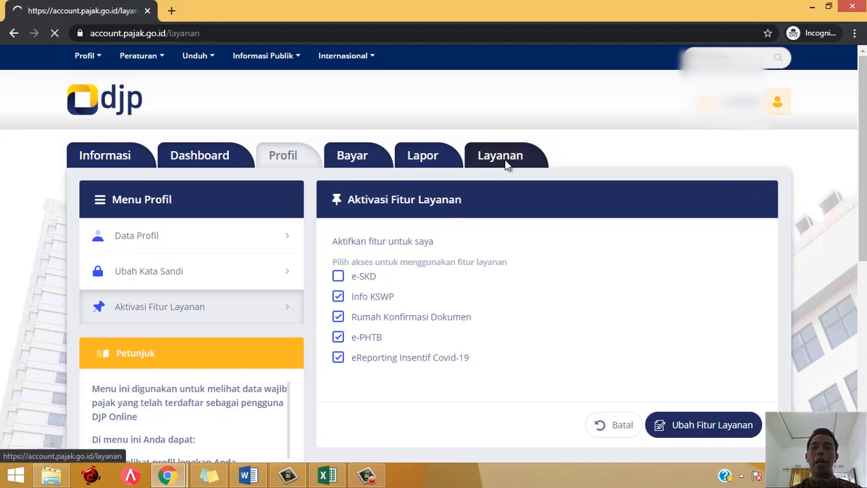
{"action": "scroll", "coordinate": [494, 248], "scroll_direction": "down", "scroll_amount": 5}
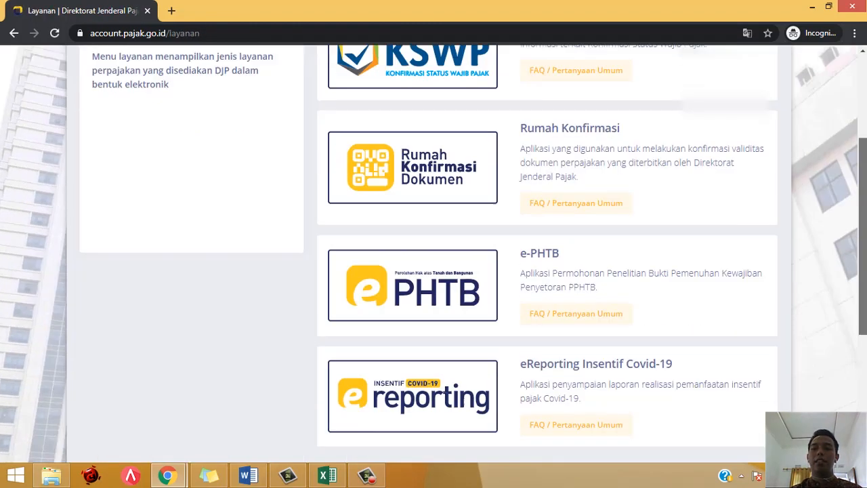
{"action": "left_click", "coordinate": [436, 192]}
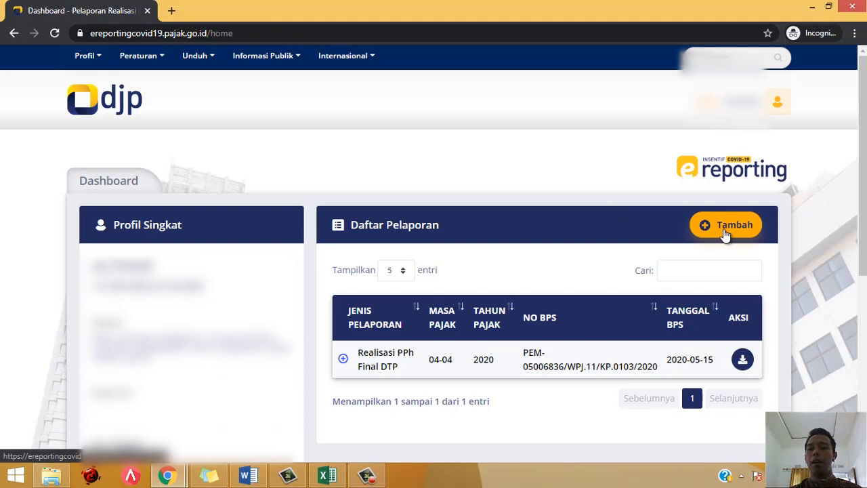
{"action": "left_click", "coordinate": [725, 230]}
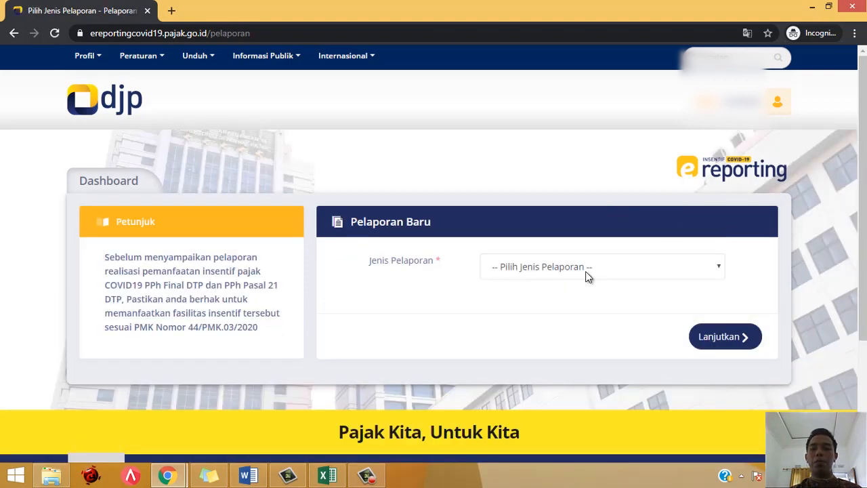
Choose Realisasi PPh Final DTP (PMK-44) as the Jenis Pelaporan and continue to the security code request
{"action": "left_click", "coordinate": [586, 275]}
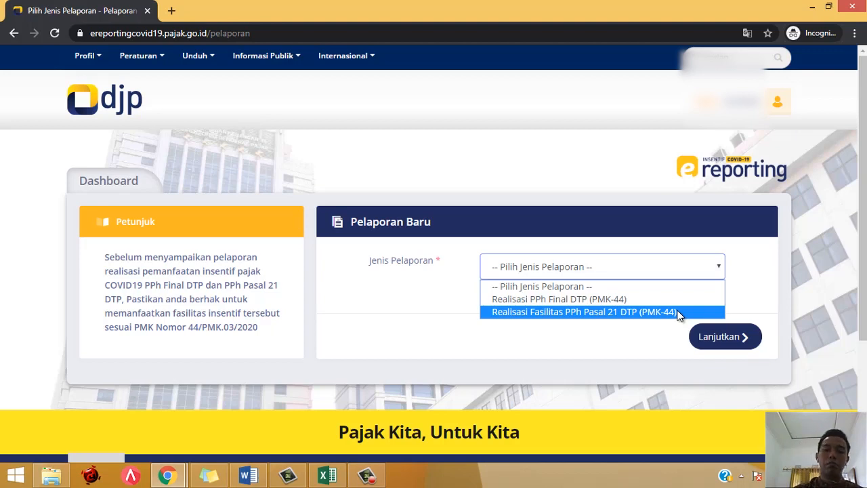
{"action": "left_click", "coordinate": [585, 299]}
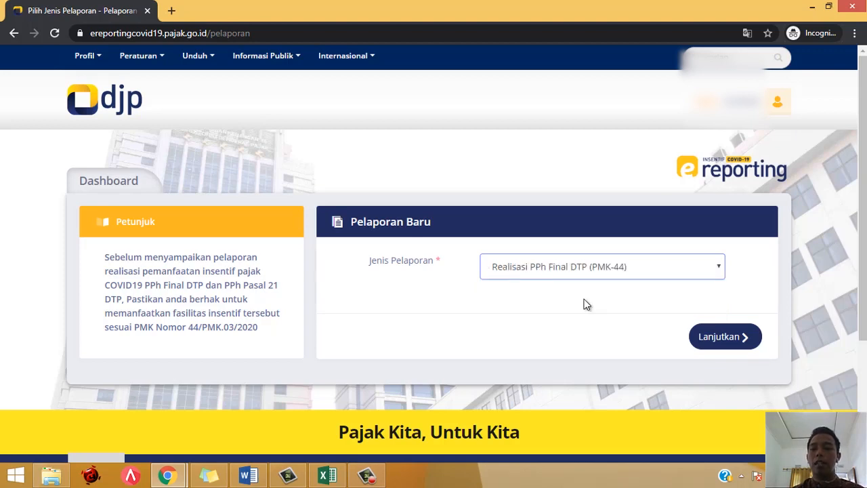
{"action": "left_click", "coordinate": [720, 336]}
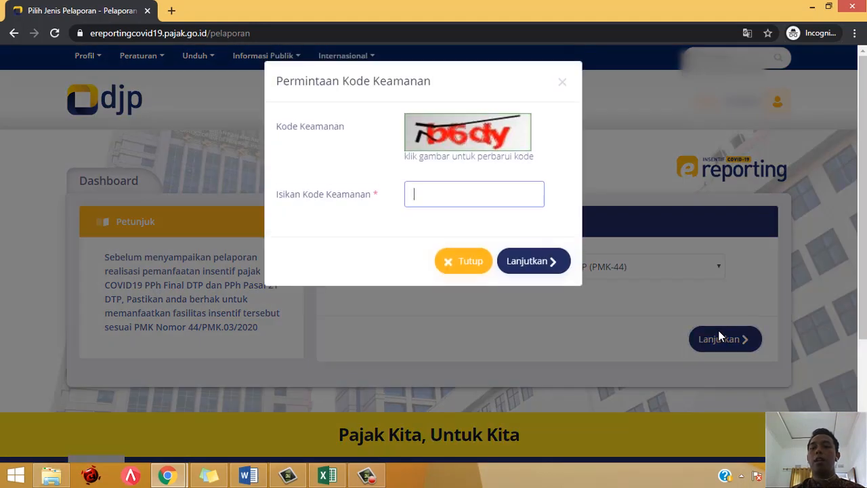
Submit the security code from the image and review the file-naming instructions for the PPh Final DTP report
{"action": "left_click", "coordinate": [456, 185]}
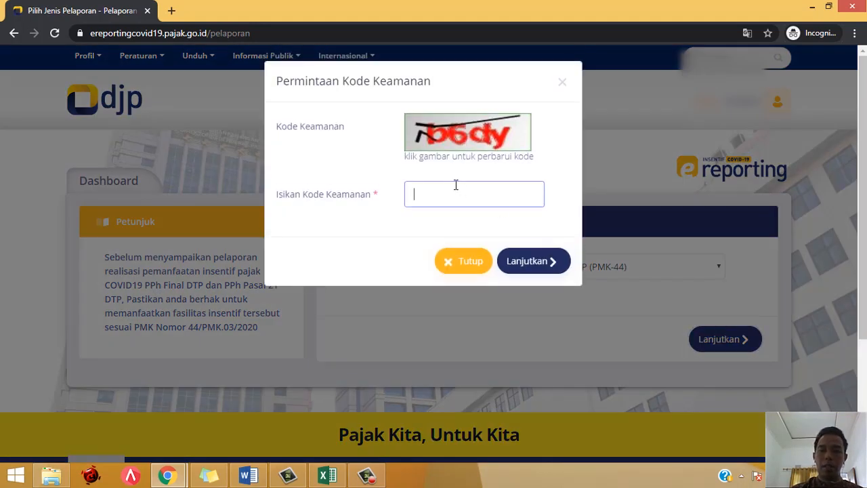
{"action": "type", "text": "b6"}
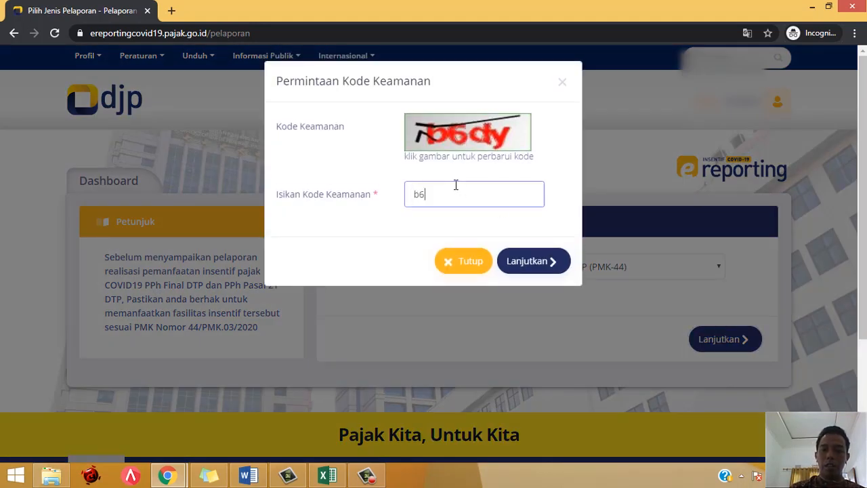
{"action": "type", "text": "dy"}
{"action": "left_click", "coordinate": [533, 261]}
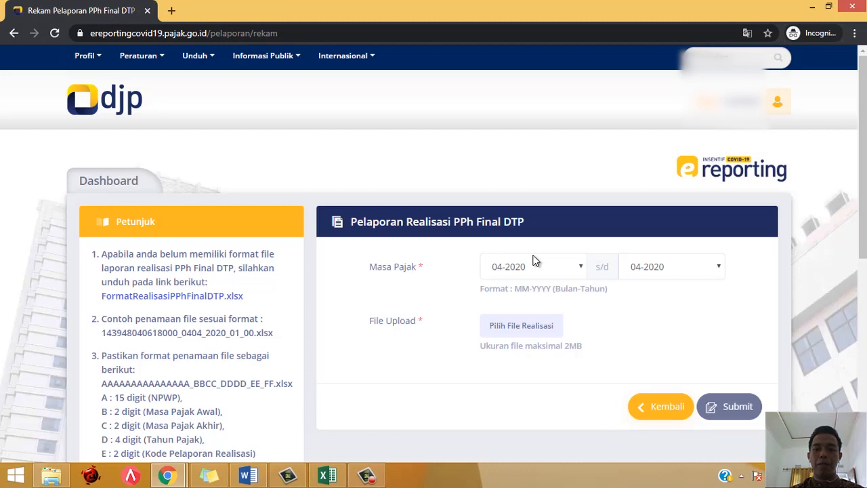
{"action": "scroll", "coordinate": [532, 261], "scroll_direction": "down", "scroll_amount": 1}
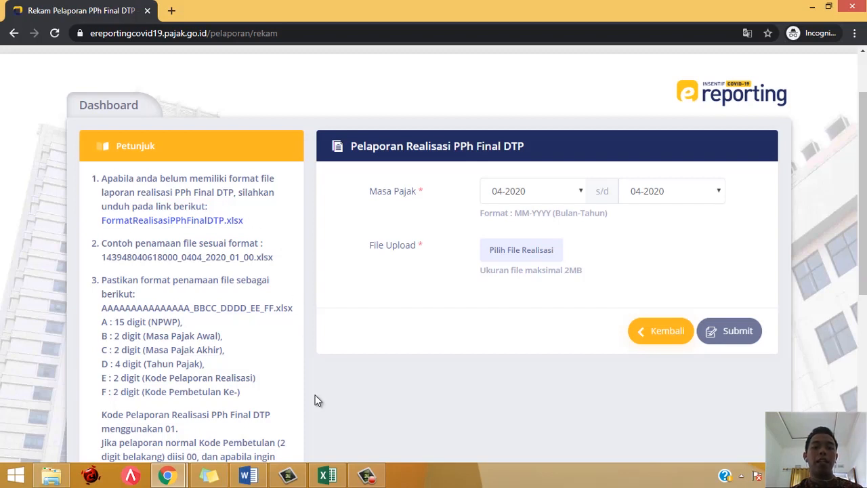
Switch to the Realisasi PPh final workbook in Excel and compare the columns of the LAINNYA and PEMOTONG ATAU PEMUNGUT sheets
{"action": "left_click", "coordinate": [328, 474]}
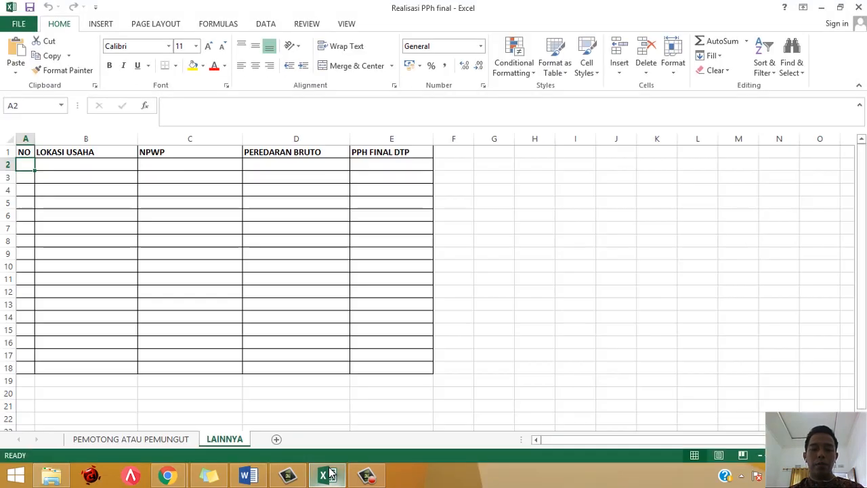
{"action": "left_click", "coordinate": [322, 254]}
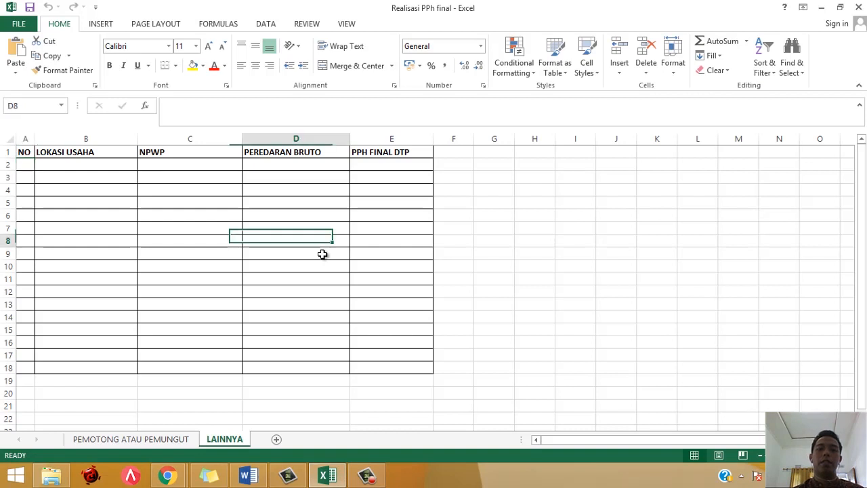
{"action": "key", "text": "Left"}
{"action": "key", "text": "Left"}
{"action": "key", "text": "Left"}
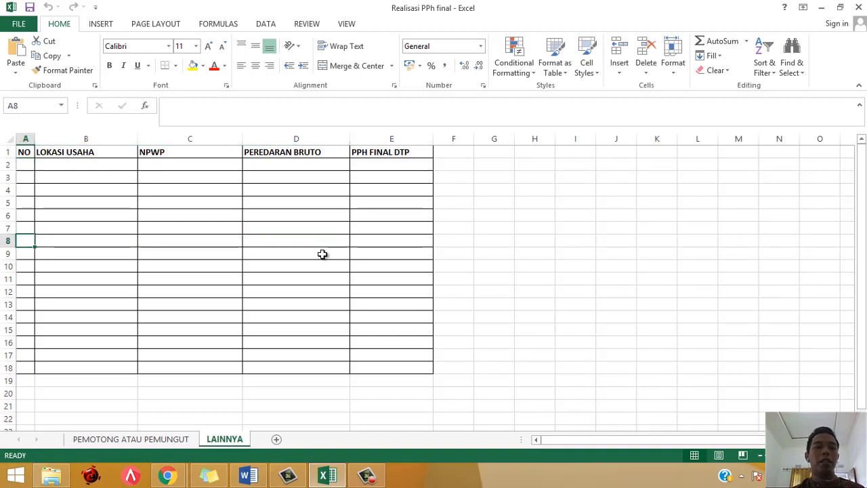
{"action": "key", "text": "Up"}
{"action": "key", "text": "Up"}
{"action": "key", "text": "Up"}
{"action": "key", "text": "Up"}
{"action": "key", "text": "Up"}
{"action": "key", "text": "Up"}
{"action": "key", "text": "Up"}
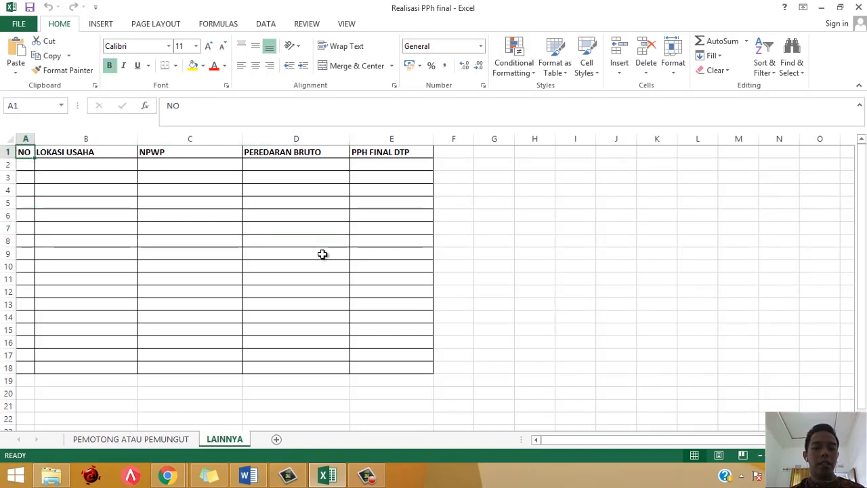
{"action": "key", "text": "ctrl+Page_Up"}
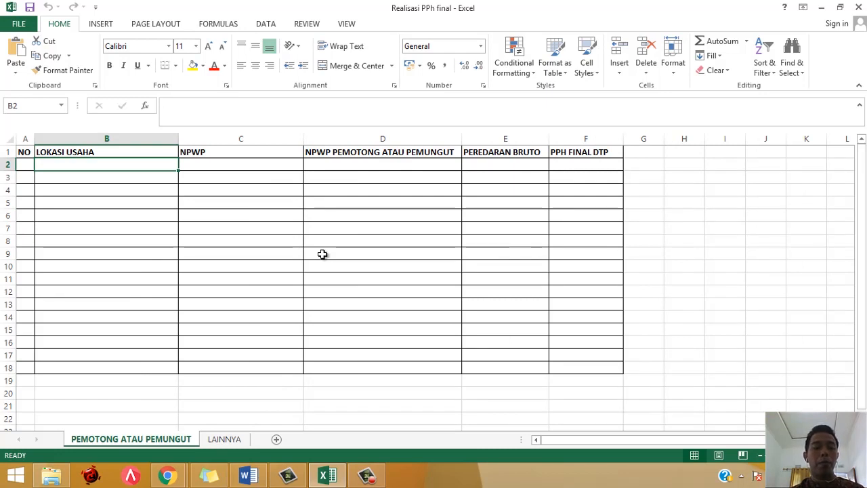
{"action": "key", "text": "ctrl+Page_Down"}
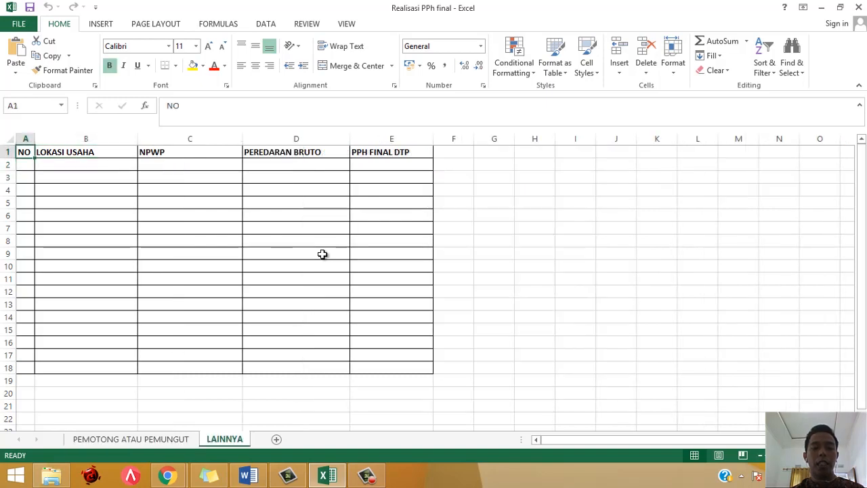
{"action": "key", "text": "ctrl+Page_Up"}
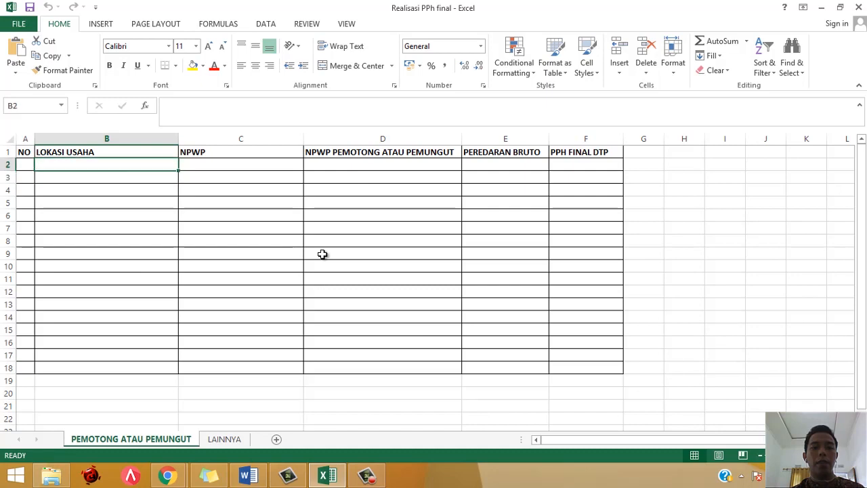
{"action": "key", "text": "Left"}
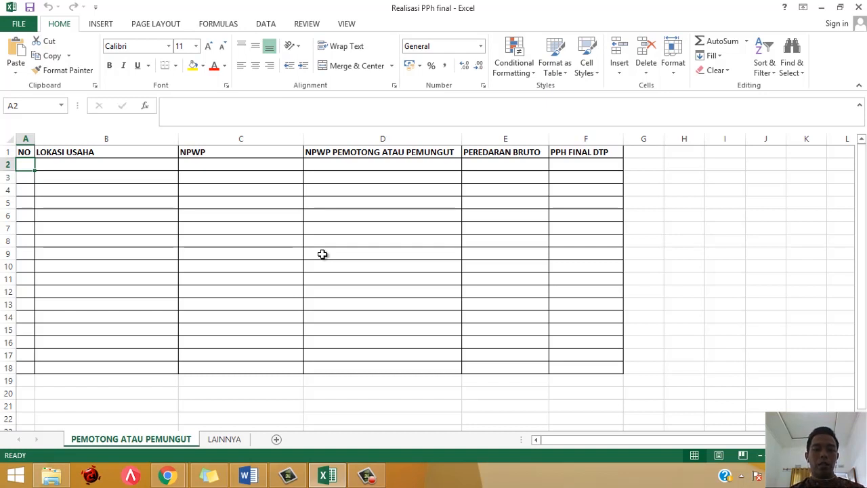
{"action": "key", "text": "ctrl+Page_Down"}
{"action": "key", "text": "Down"}
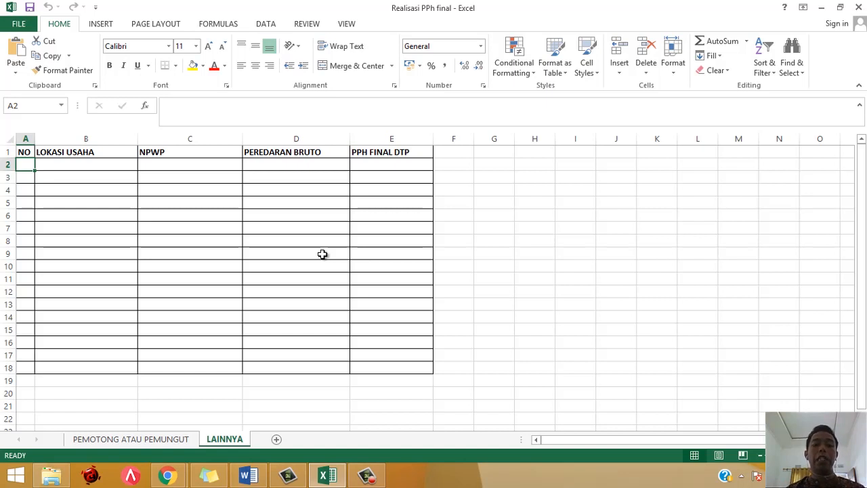
{"action": "key", "text": "ctrl+Page_Up"}
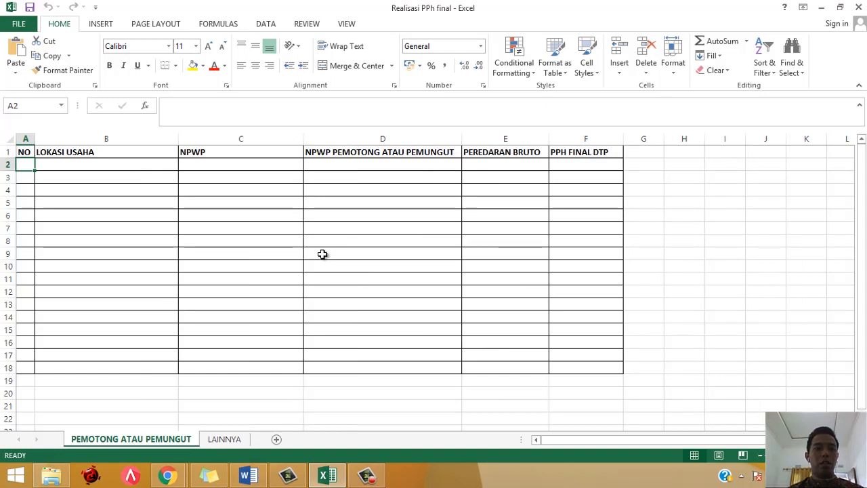
Fill row 2 of the PEMOTONG ATAU PEMUNGUT sheet with 1 under NO and the business location under LOKASI USAHA
{"action": "type", "text": "1"}
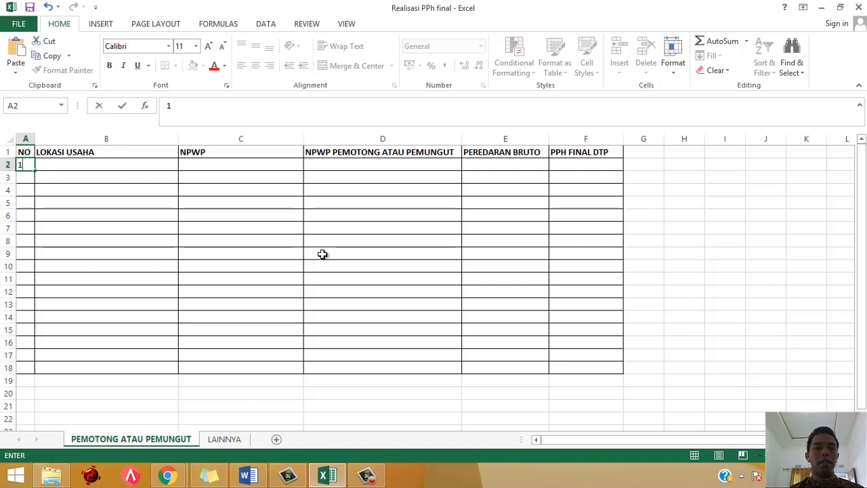
{"action": "mouse_move", "coordinate": [348, 475]}
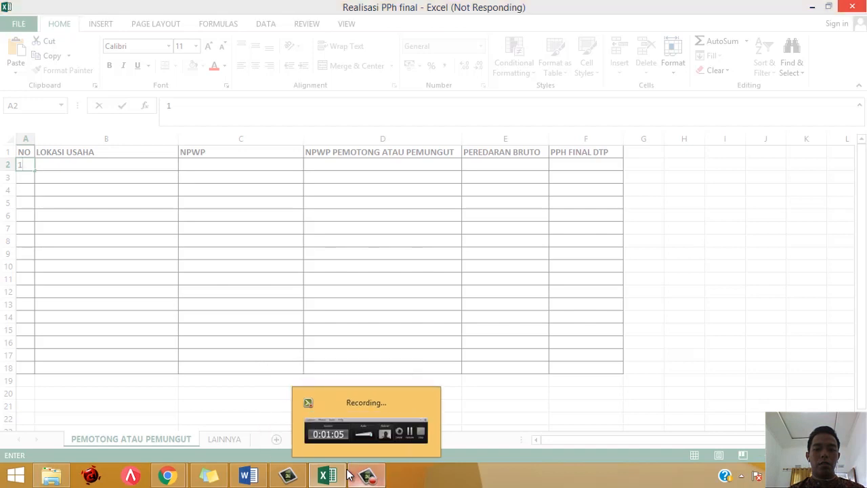
{"action": "left_click", "coordinate": [348, 475]}
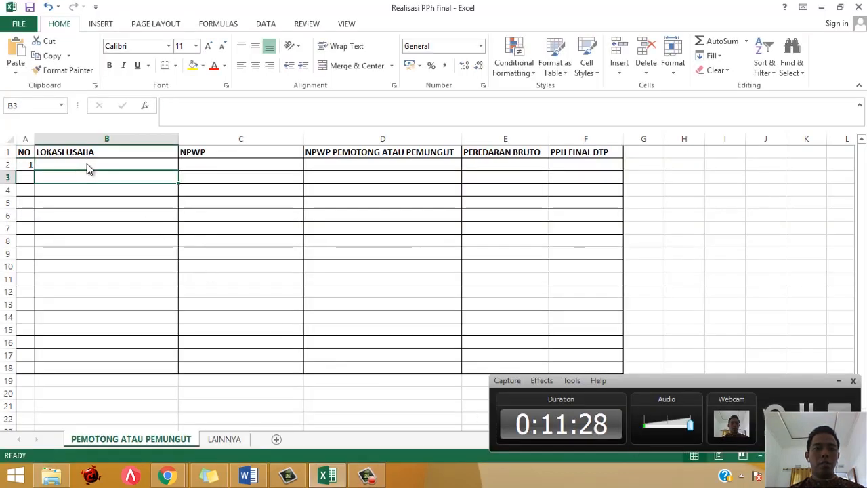
{"action": "left_click", "coordinate": [87, 165]}
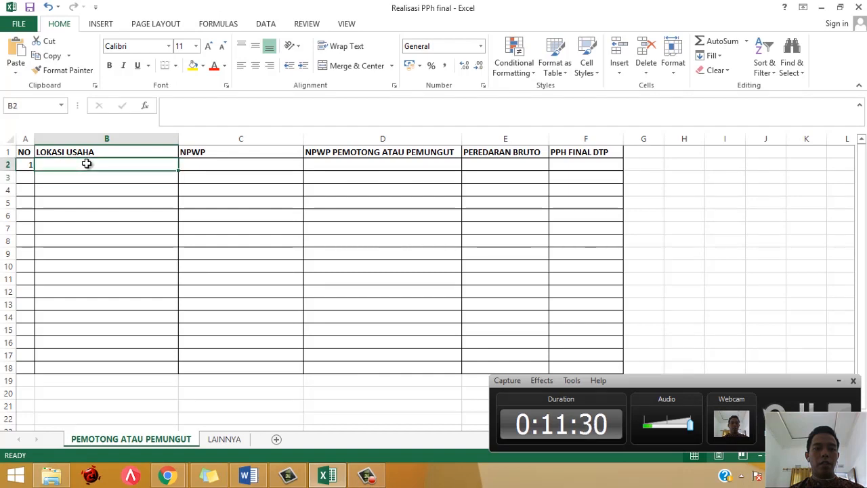
{"action": "left_click", "coordinate": [838, 381]}
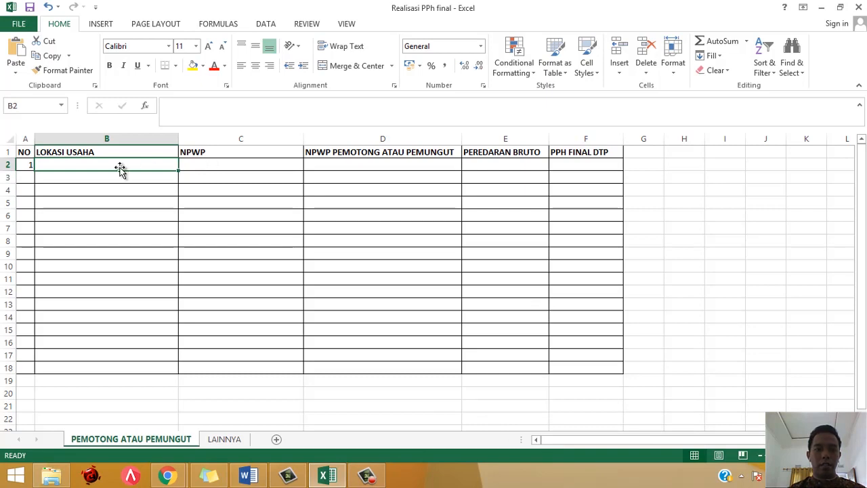
{"action": "type", "text": "HR "}
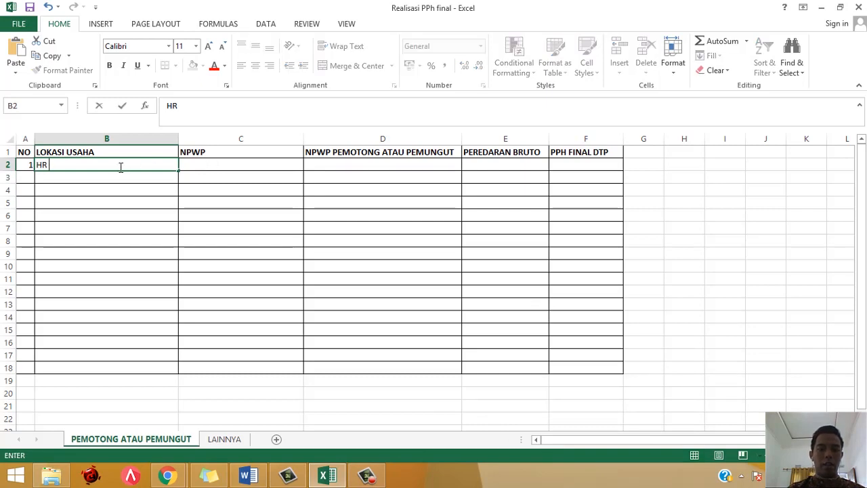
{"action": "type", "text": "Muhammad"}
{"action": "key", "text": "Tab"}
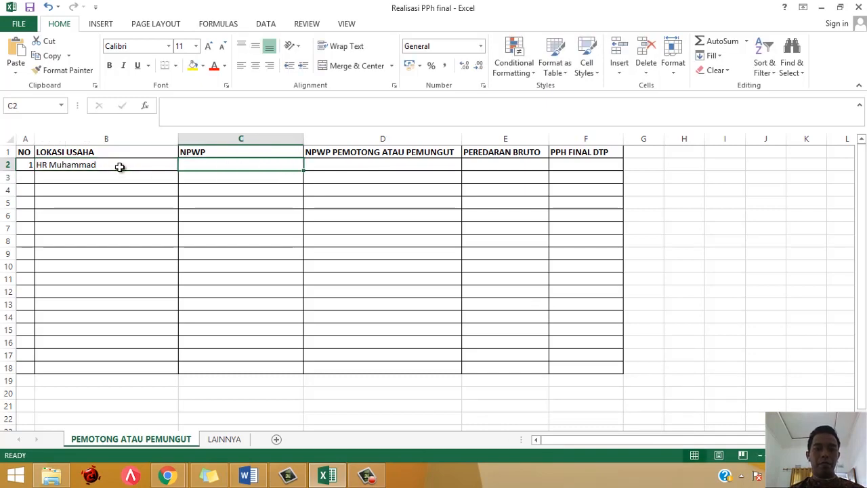
Copy the taxpayer's NPWP from the Word document into cell C2 and format the cell as Number
{"action": "left_click", "coordinate": [248, 474]}
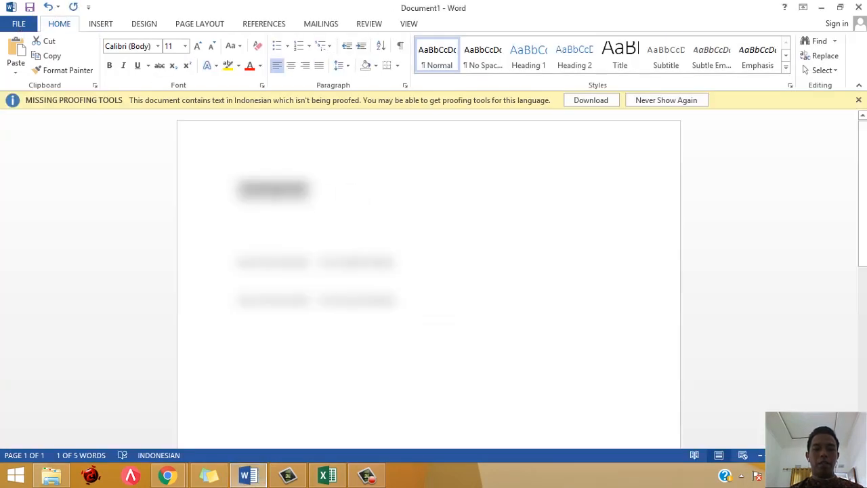
{"action": "key", "text": "alt+Tab"}
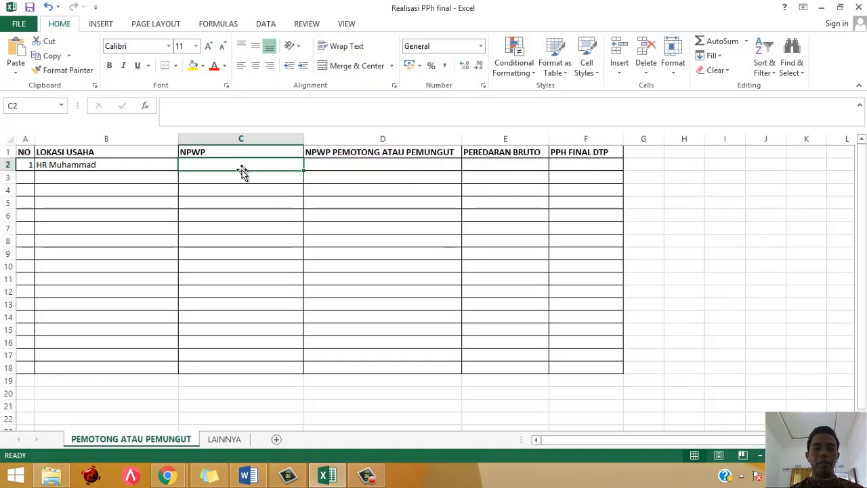
{"action": "left_click", "coordinate": [233, 166]}
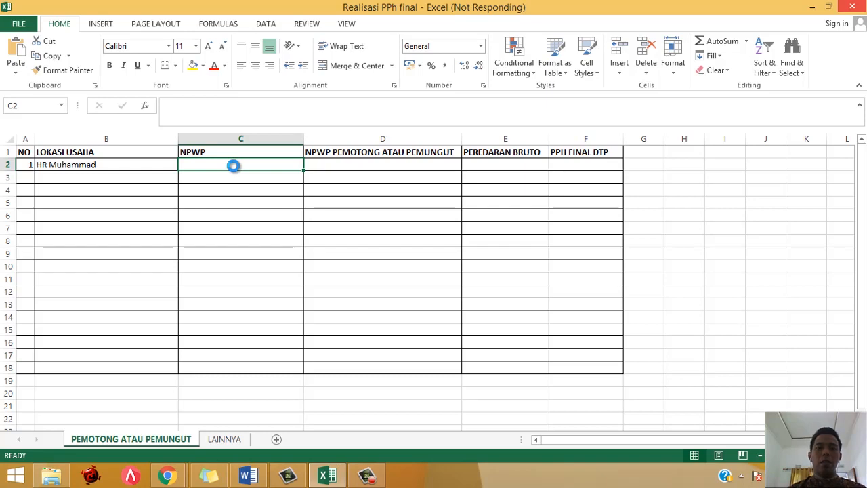
{"action": "key", "text": "ctrl+v"}
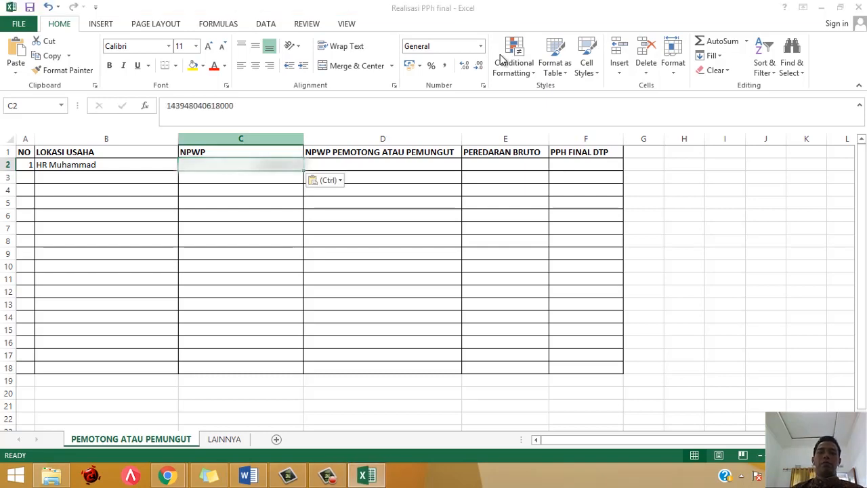
{"action": "left_click", "coordinate": [481, 46]}
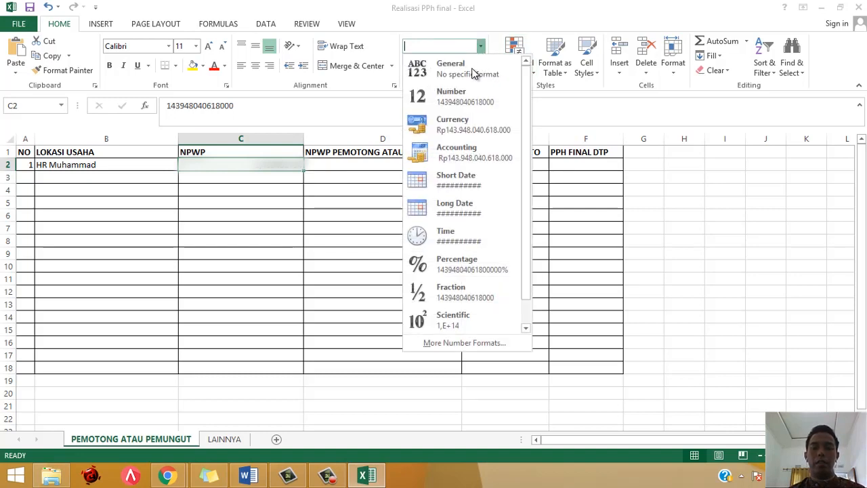
{"action": "left_click", "coordinate": [457, 103]}
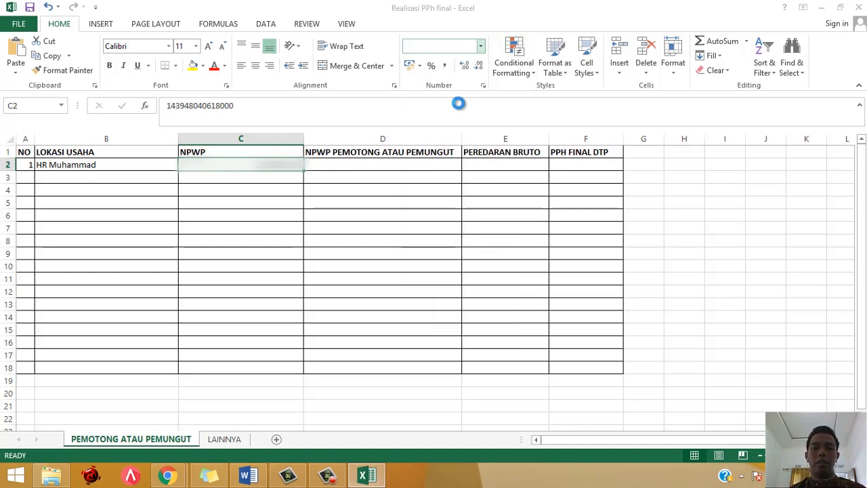
Copy the withholding agent's NPWP from the Word document into cell D2 and format the cell as Number
{"action": "left_click", "coordinate": [395, 166]}
{"action": "key", "text": "alt+Tab"}
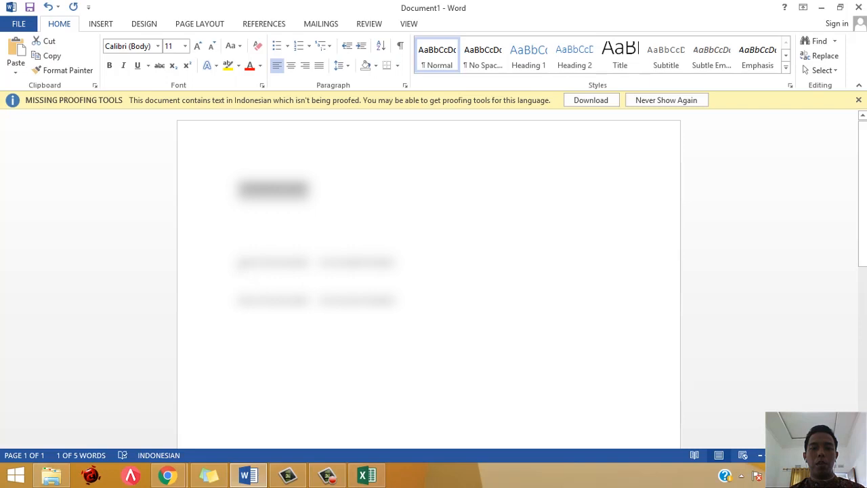
{"action": "key", "text": "alt+Tab"}
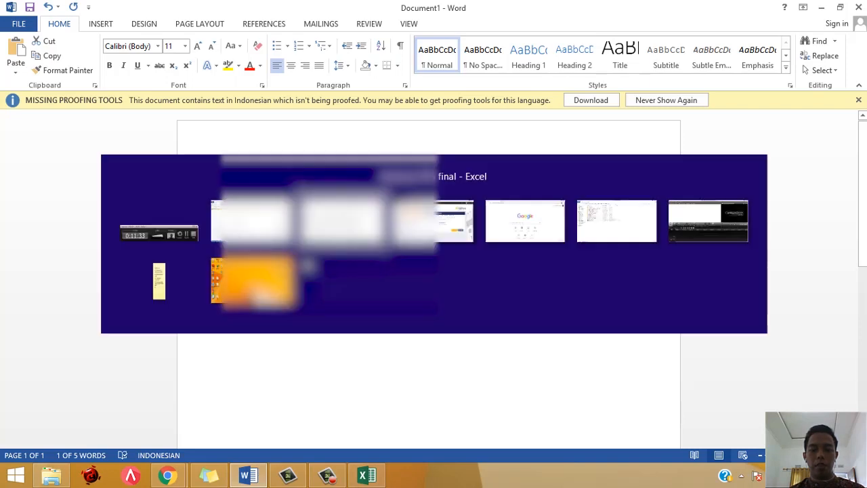
{"action": "key", "text": "ctrl+v"}
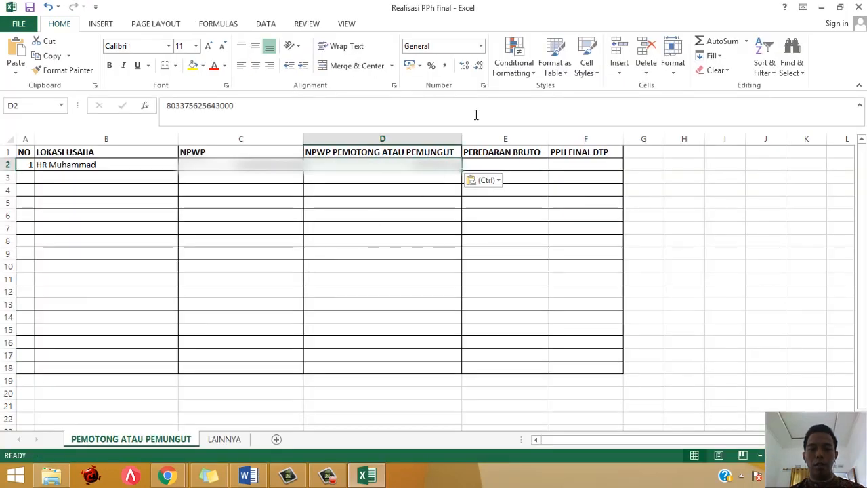
{"action": "left_click", "coordinate": [480, 46]}
{"action": "left_click", "coordinate": [473, 100]}
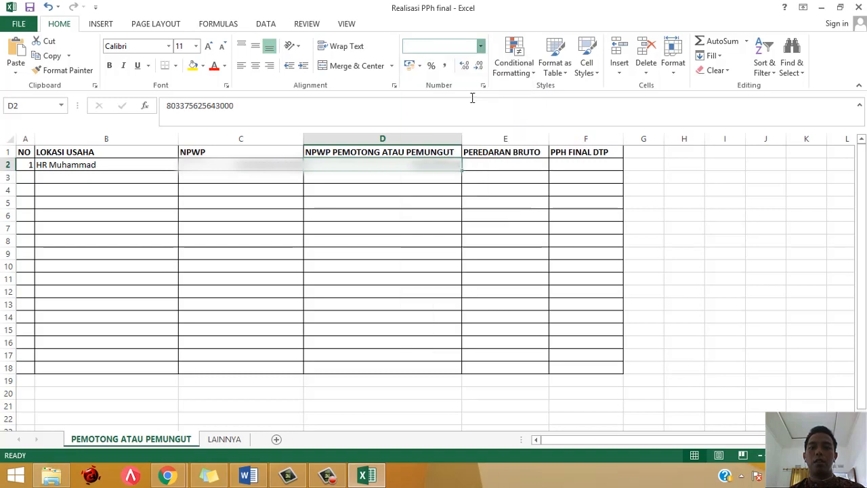
Enter 1000000 under PEREDARAN BRUTO and 50000 under PPH FINAL DTP in row 2
{"action": "key", "text": "Right"}
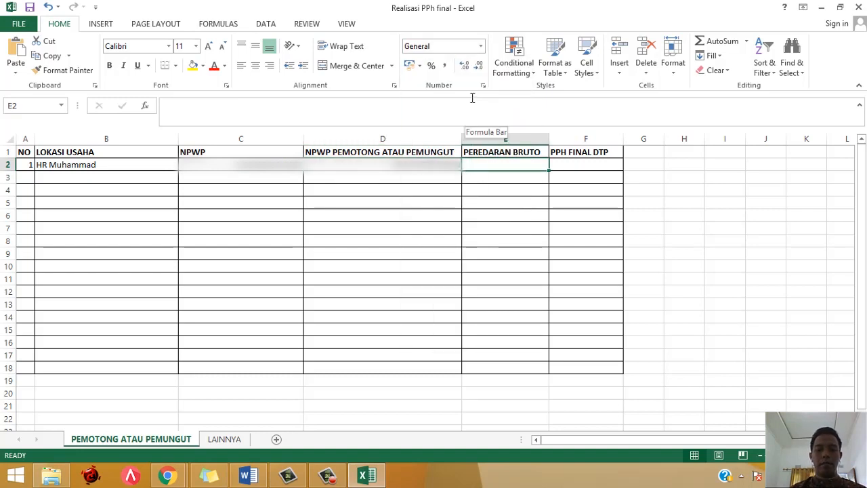
{"action": "type", "text": "100"}
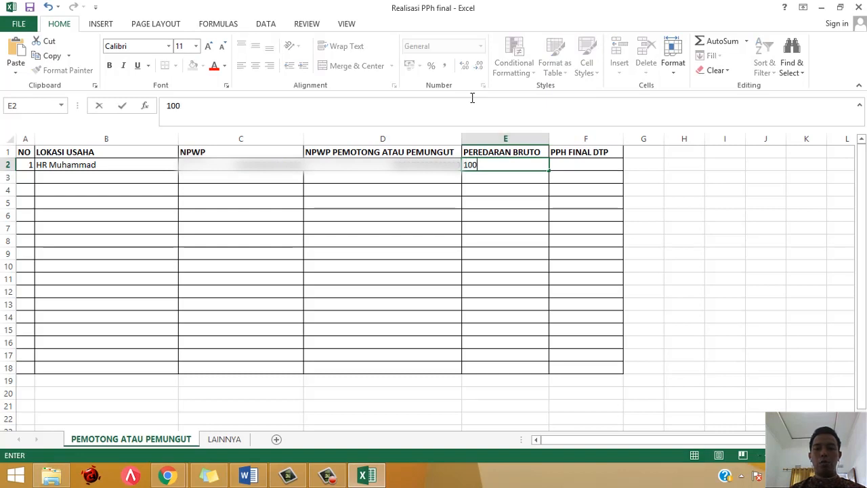
{"action": "type", "text": "0000"}
{"action": "key", "text": "Tab"}
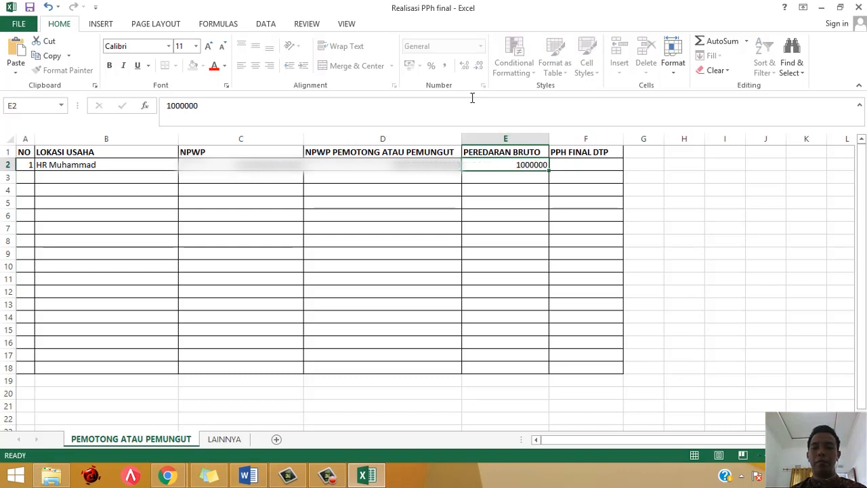
{"action": "type", "text": "50000"}
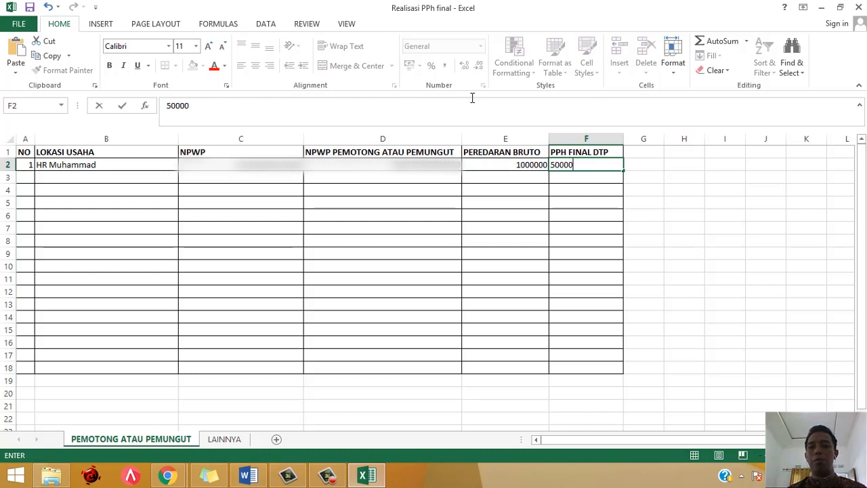
{"action": "key", "text": "Return"}
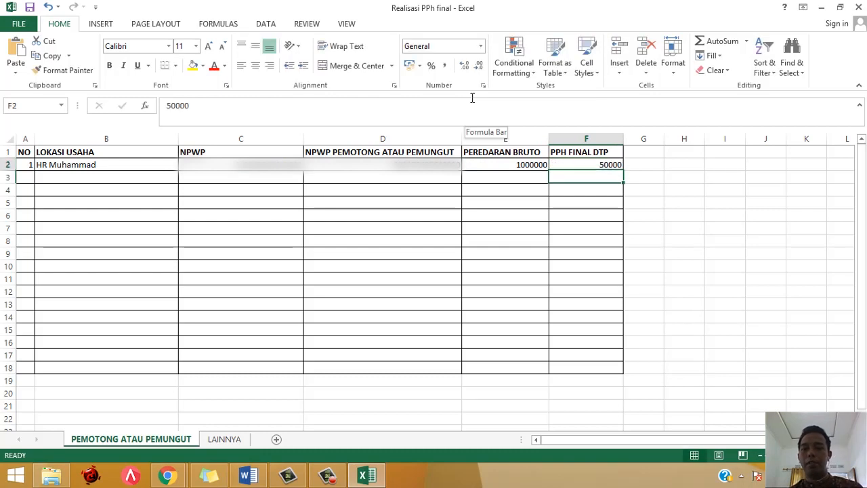
Review each entry in row 2 of the PEMOTONG ATAU PEMUNGUT sheet from NO to PPH FINAL DTP
{"action": "key", "text": "Left"}
{"action": "key", "text": "Left"}
{"action": "key", "text": "Left"}
{"action": "key", "text": "Left"}
{"action": "key", "text": "Left"}
{"action": "key", "text": "Right"}
{"action": "key", "text": "Right"}
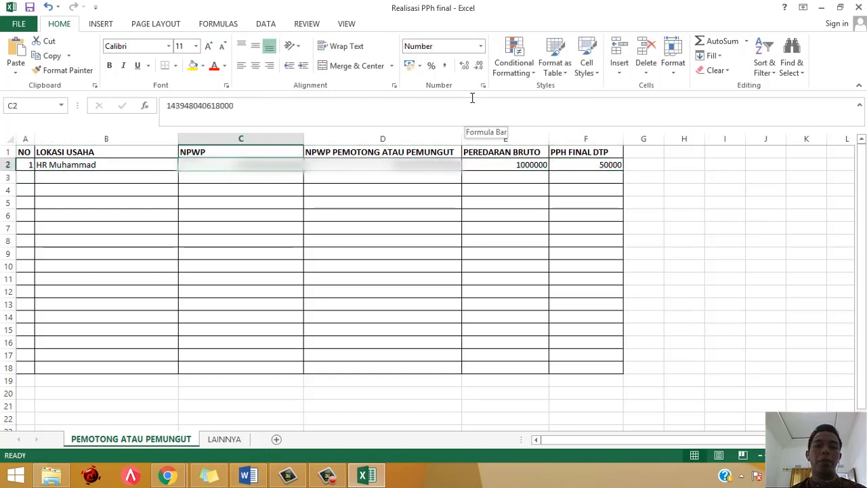
{"action": "key", "text": "Right"}
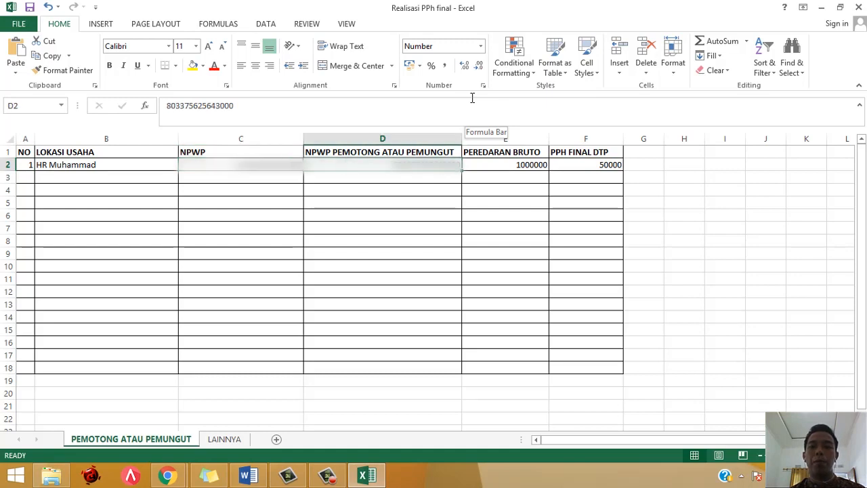
{"action": "key", "text": "Right"}
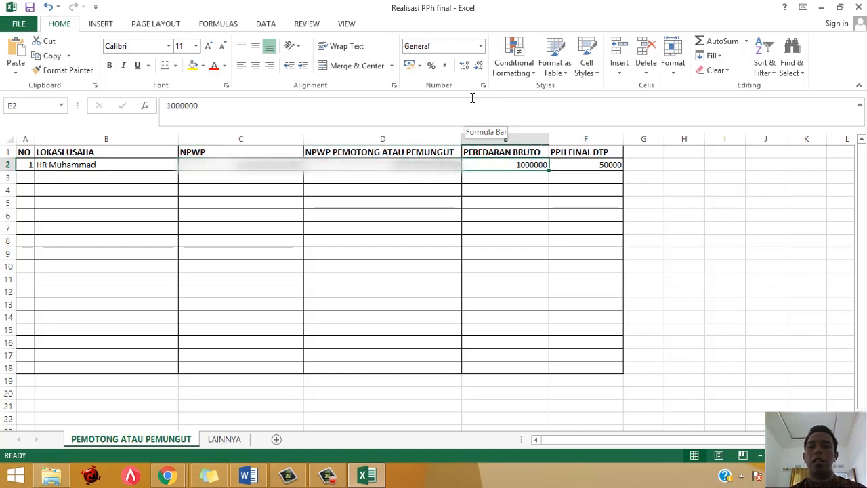
{"action": "key", "text": "Right"}
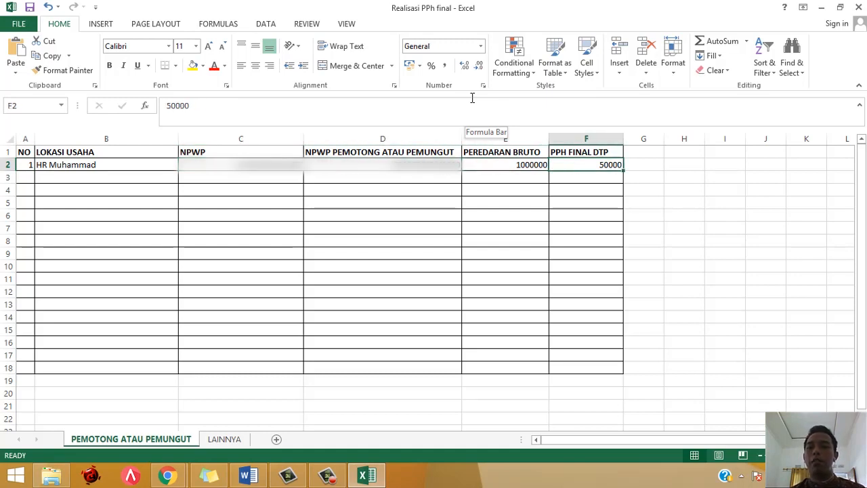
{"action": "key", "text": "Left"}
{"action": "key", "text": "Left"}
{"action": "key", "text": "Left"}
{"action": "key", "text": "Left"}
{"action": "key", "text": "Left"}
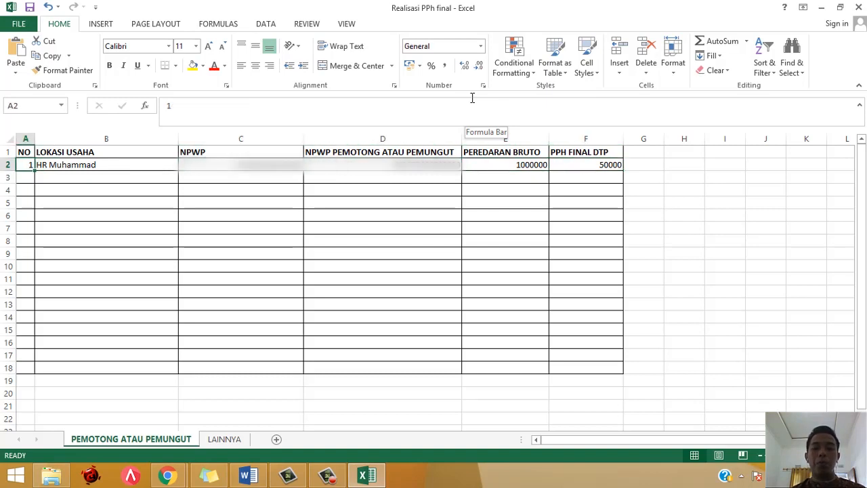
Fill row 2 of the LAINNYA sheet with 1 under NO and the business location under LOKASI USAHA
{"action": "key", "text": "ctrl+Page_Down"}
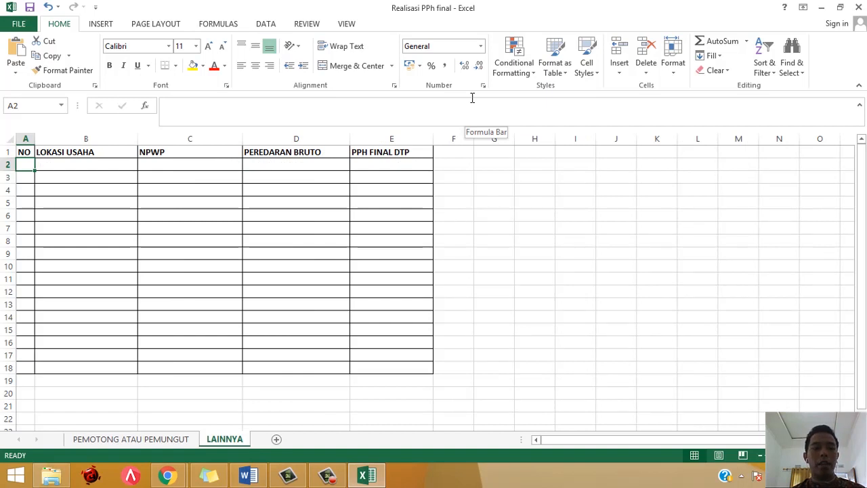
{"action": "type", "text": "1"}
{"action": "key", "text": "Tab"}
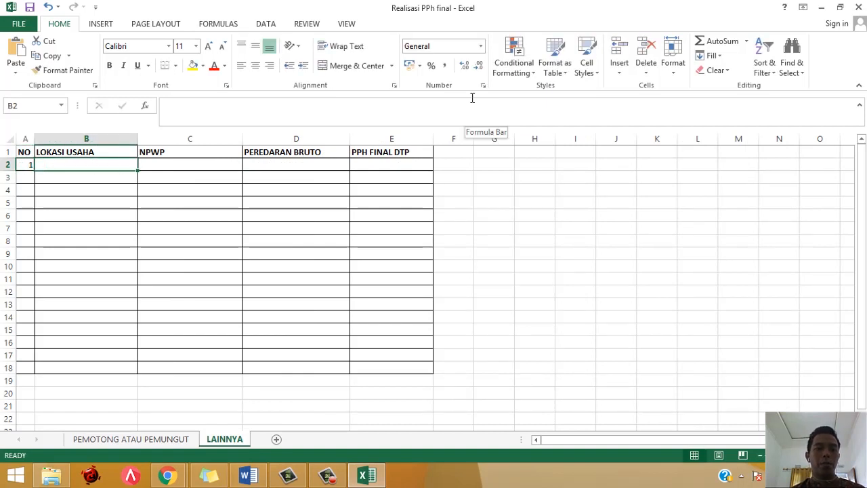
{"action": "type", "text": "HR Muhammad"}
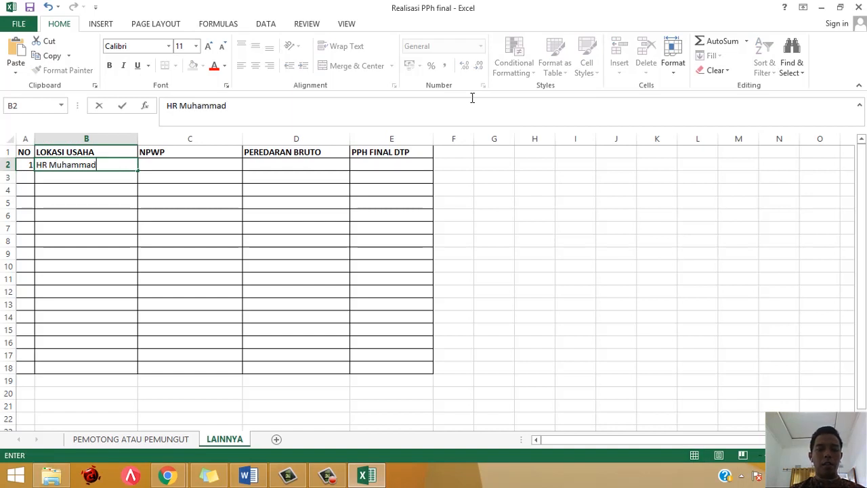
{"action": "key", "text": "Tab"}
Copy the taxpayer's NPWP from the Word document into cell C2 of the LAINNYA sheet and format it as Number
{"action": "key", "text": "alt+Tab"}
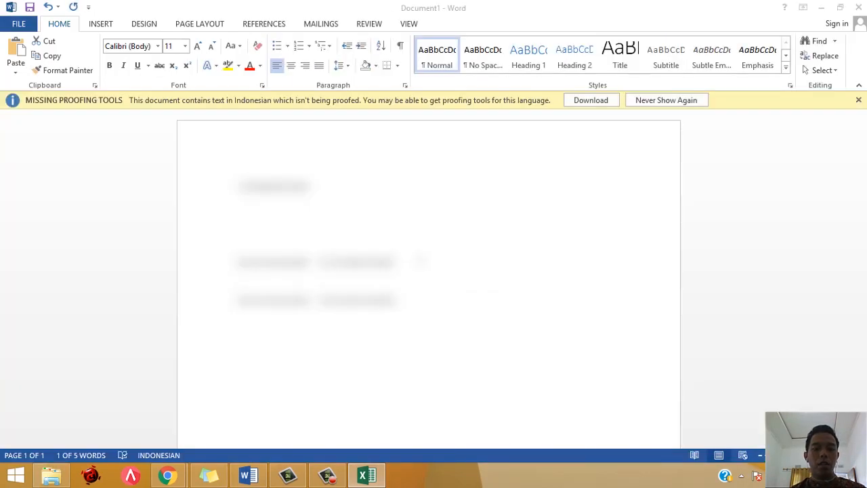
{"action": "mouse_move", "coordinate": [313, 187]}
{"action": "left_mouse_down"}
{"action": "mouse_move", "coordinate": [236, 193]}
{"action": "mouse_move", "coordinate": [313, 189]}
{"action": "left_mouse_up"}
{"action": "left_click", "coordinate": [235, 194]}
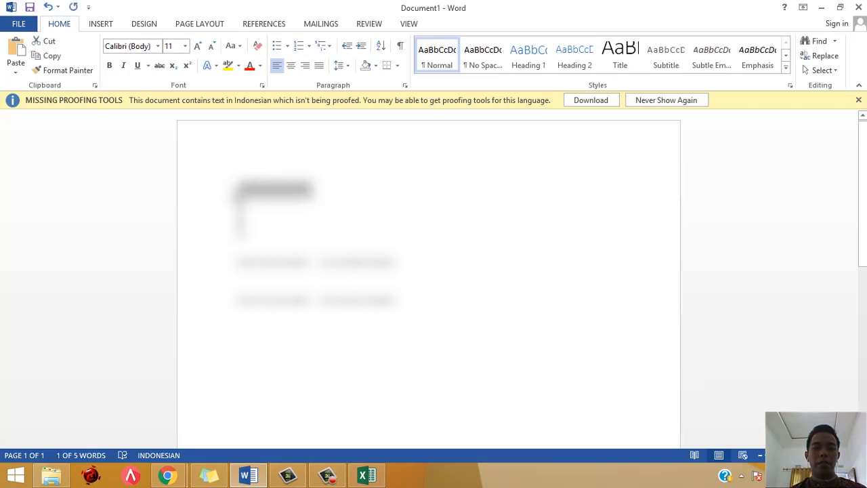
{"action": "key", "text": "alt+Tab"}
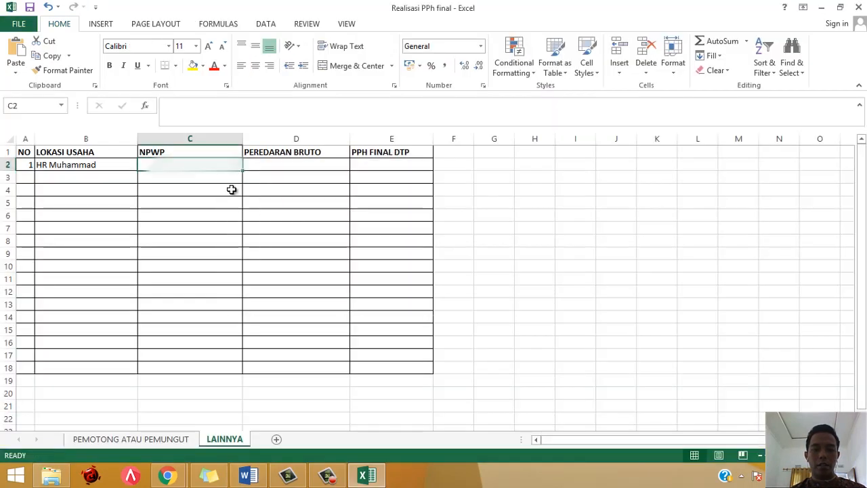
{"action": "key", "text": "ctrl+v"}
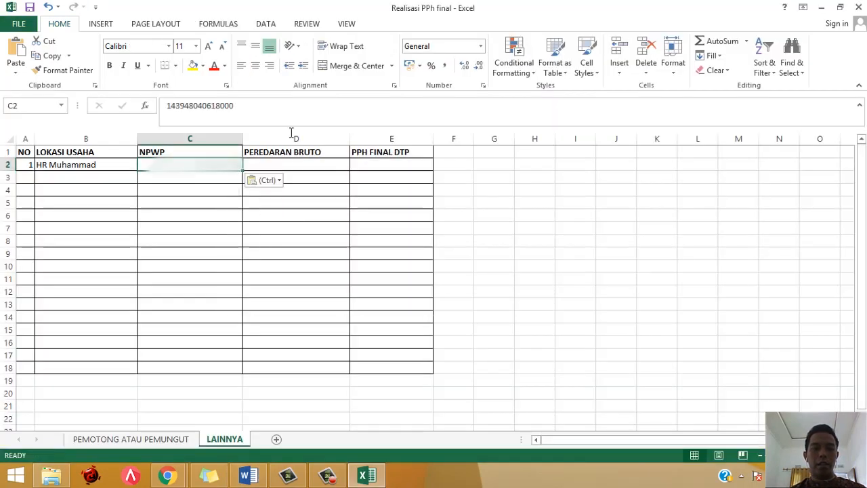
{"action": "left_click", "coordinate": [479, 45]}
{"action": "left_click", "coordinate": [465, 92]}
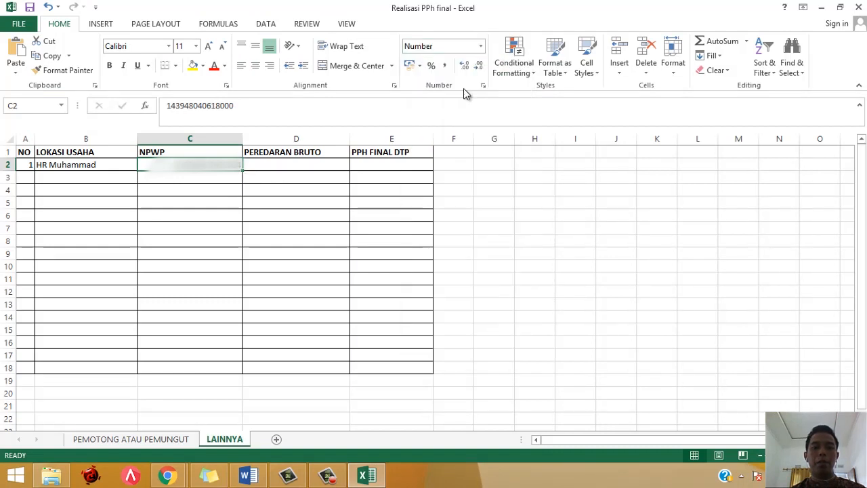
{"action": "key", "text": "Tab"}
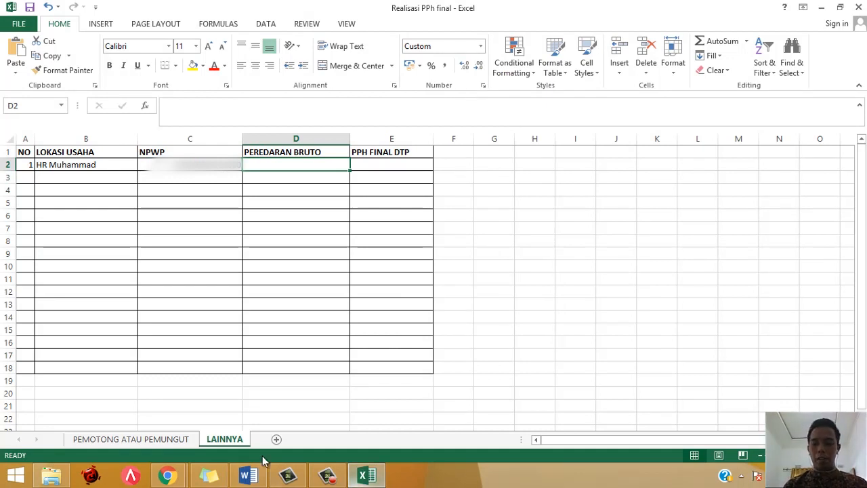
{"action": "left_click", "coordinate": [324, 476]}
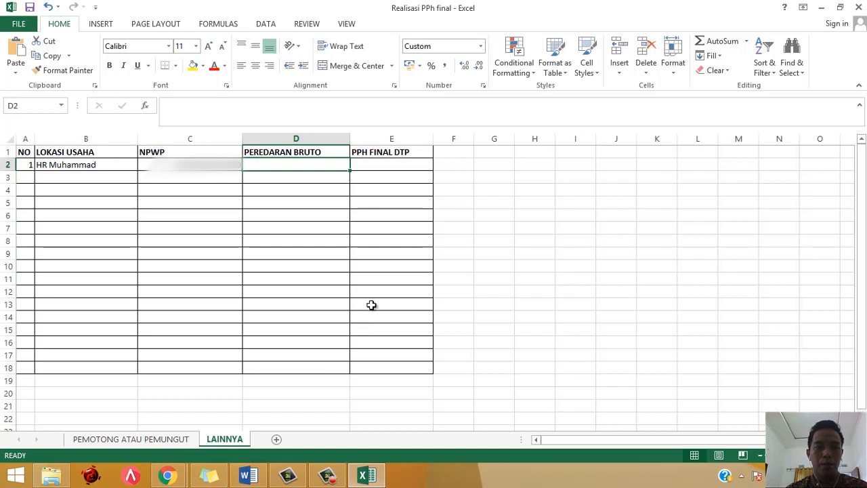
{"action": "double_click", "coordinate": [312, 163]}
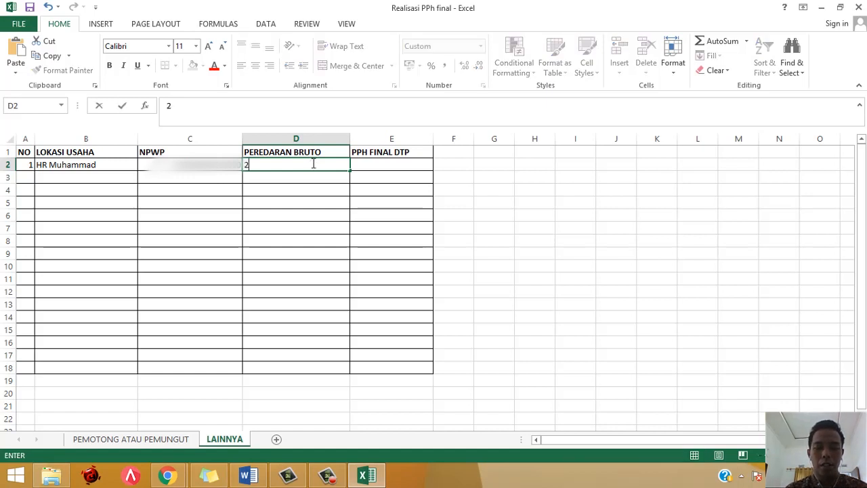
{"action": "type", "text": "2000000000"}
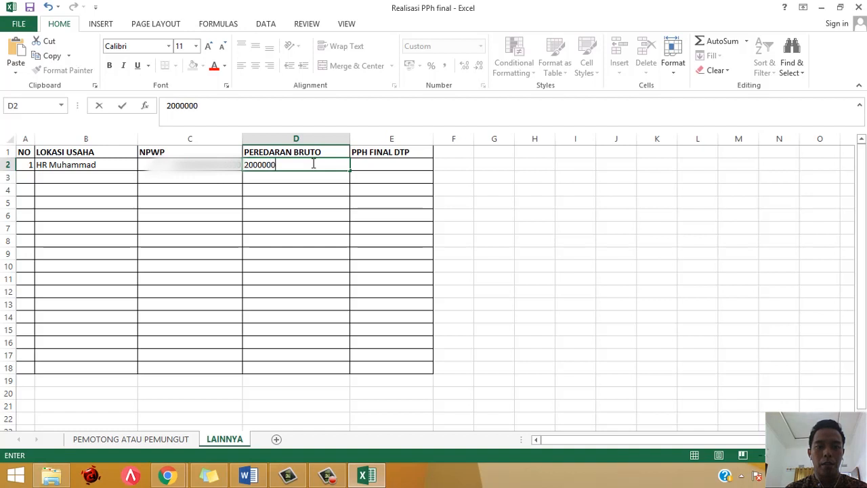
{"action": "key", "text": "Tab"}
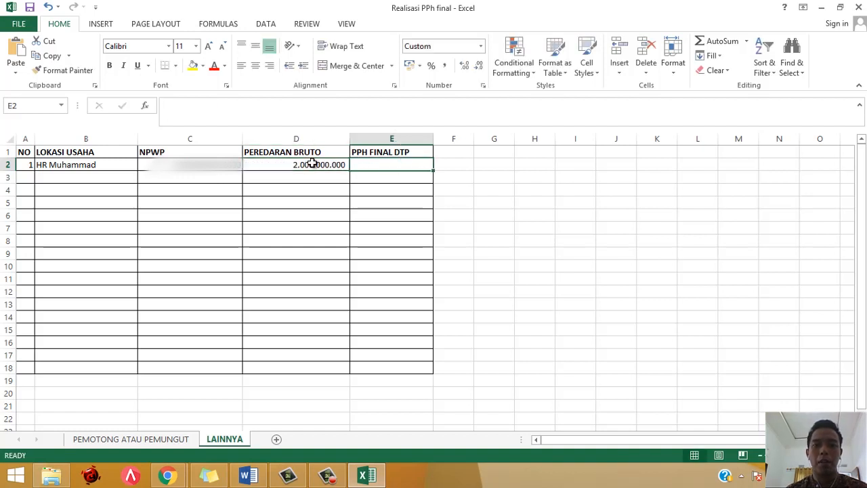
{"action": "type", "text": "="}
{"action": "left_click", "coordinate": [312, 163]}
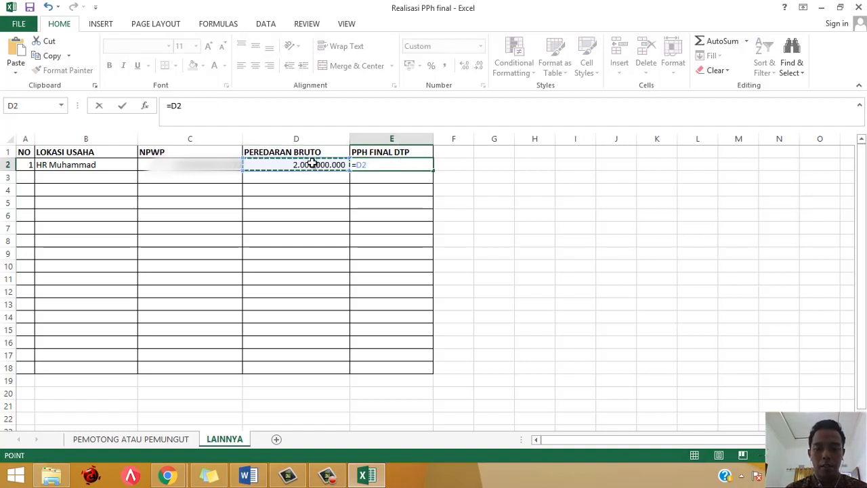
{"action": "type", "text": "*0,5%"}
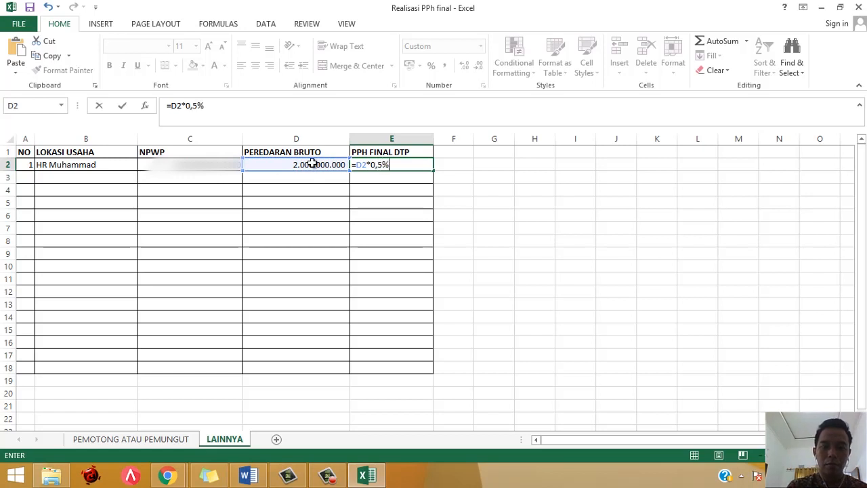
{"action": "key", "text": "Return"}
{"action": "key", "text": "Up"}
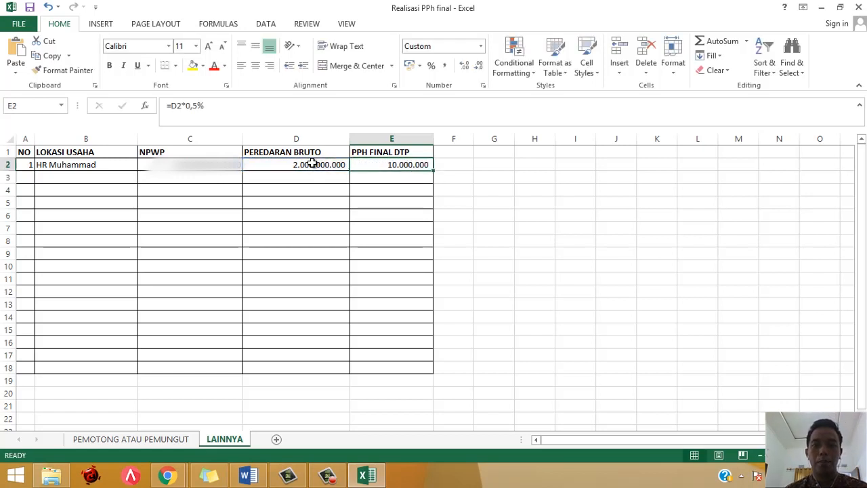
Check the filled entries on the LAINNYA and PEMOTONG ATAU PEMUNGUT sheets and save the workbook
{"action": "left_click", "coordinate": [323, 474]}
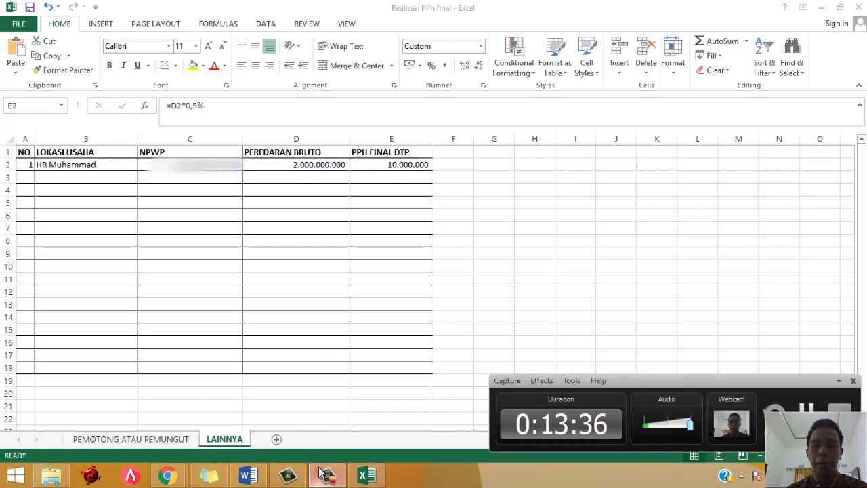
{"action": "left_click", "coordinate": [420, 170]}
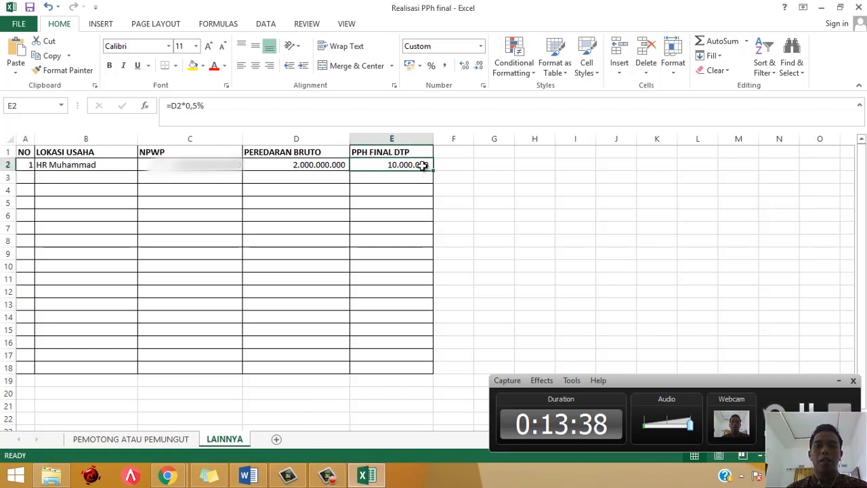
{"action": "left_click", "coordinate": [260, 175]}
{"action": "key", "text": "Up"}
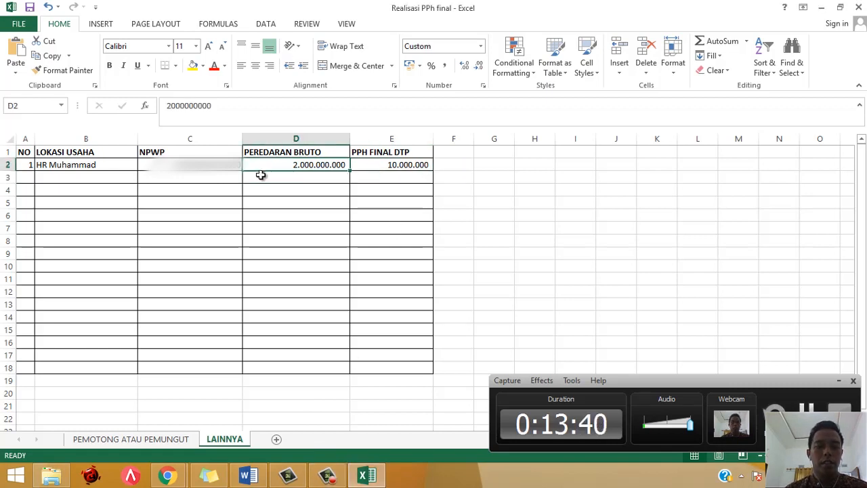
{"action": "key", "text": "ctrl+Page_Up"}
{"action": "key", "text": "ctrl+Page_Down"}
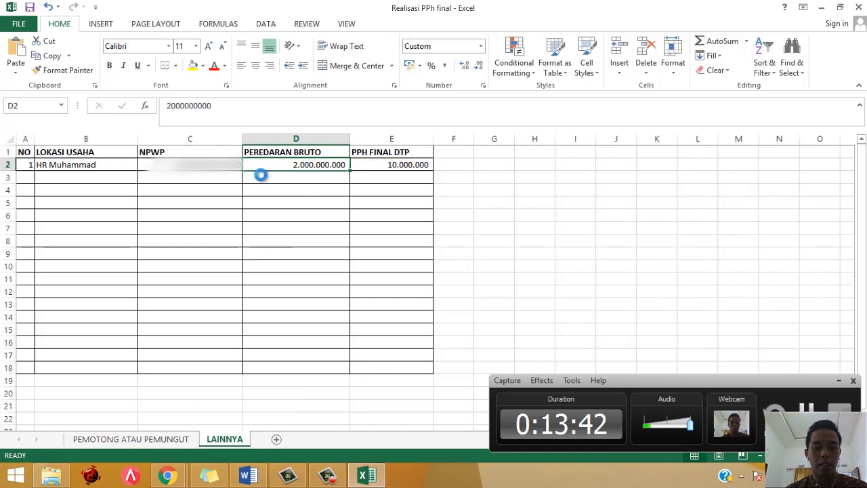
{"action": "key", "text": "ctrl+s"}
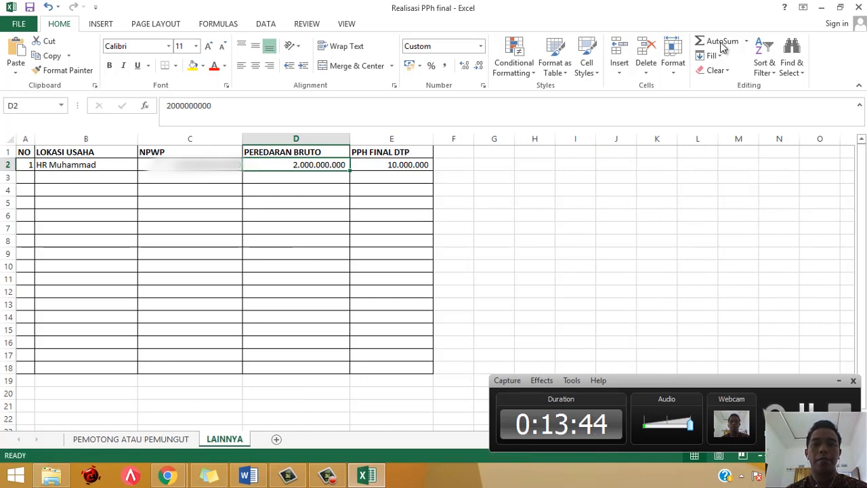
Close the Excel workbook and switch to the eReporting page in Chrome to review the file-naming instructions
{"action": "left_click", "coordinate": [859, 7]}
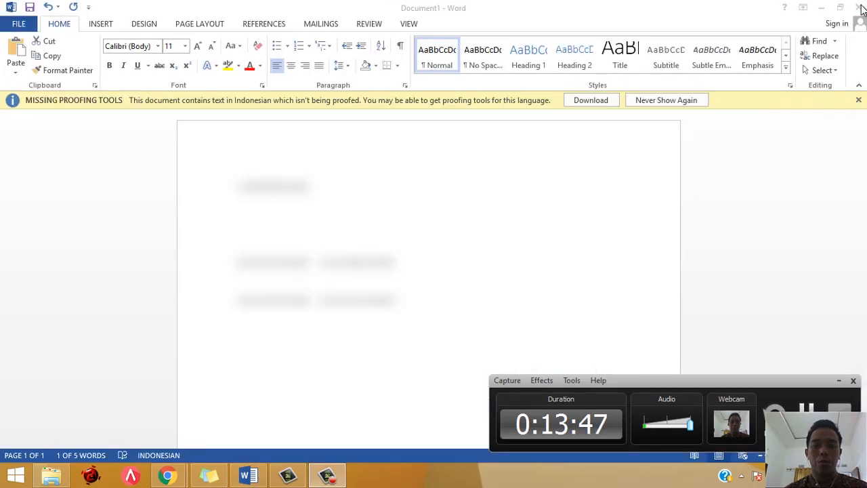
{"action": "left_click", "coordinate": [182, 475]}
{"action": "left_click", "coordinate": [258, 425]}
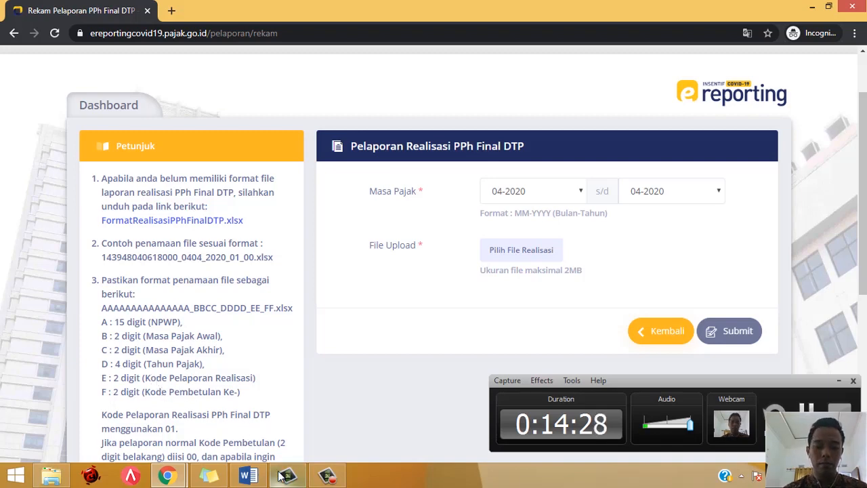
Copy the NPWP from the Word document and open the Laporan Realisasi folder in Desktop > MARKETING > YOUTUBE in File Explorer
{"action": "mouse_move", "coordinate": [247, 476]}
{"action": "left_click", "coordinate": [247, 476]}
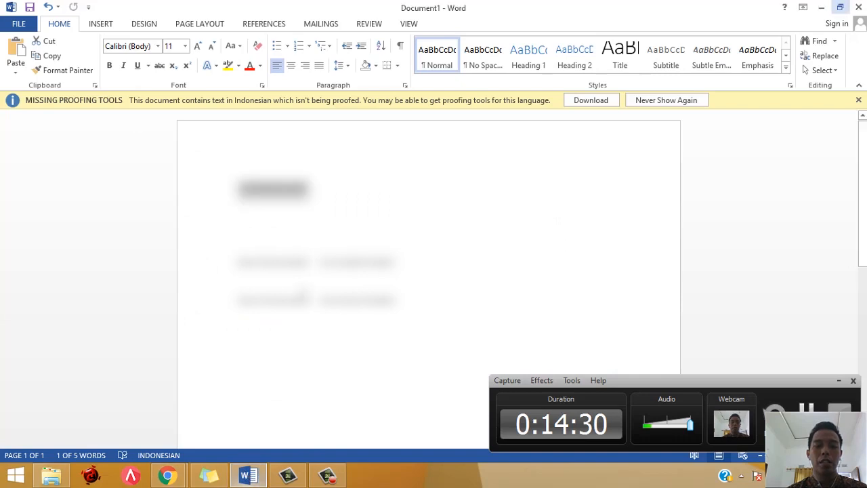
{"action": "left_click", "coordinate": [61, 477]}
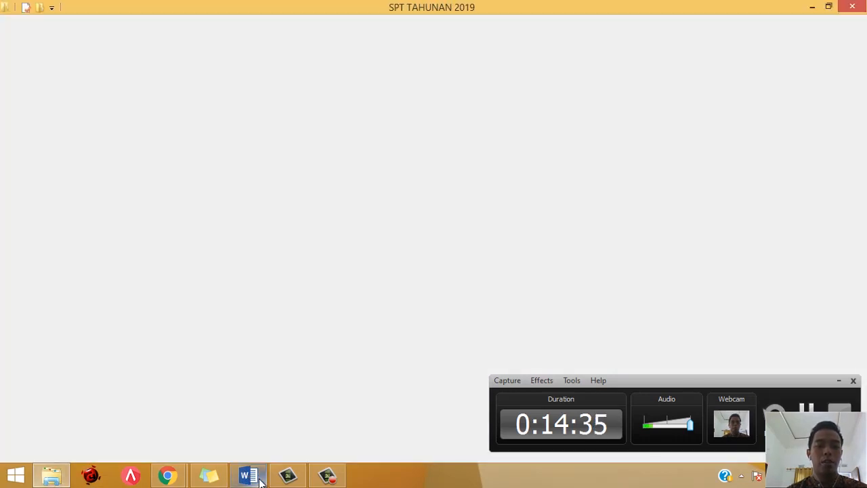
{"action": "mouse_move", "coordinate": [251, 475]}
{"action": "mouse_move", "coordinate": [245, 401]}
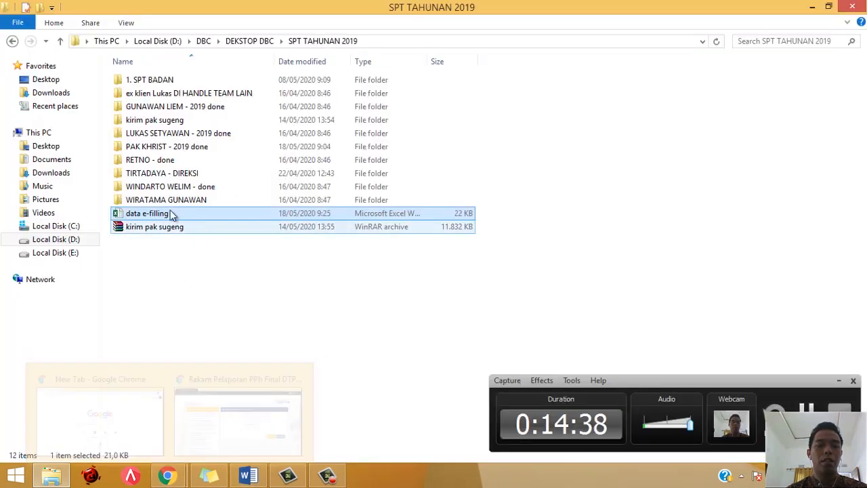
{"action": "left_click", "coordinate": [59, 80]}
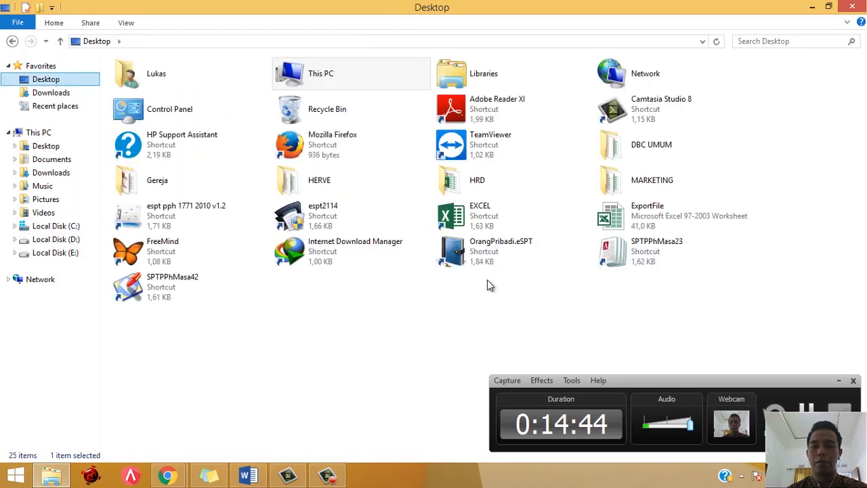
{"action": "left_click", "coordinate": [633, 192]}
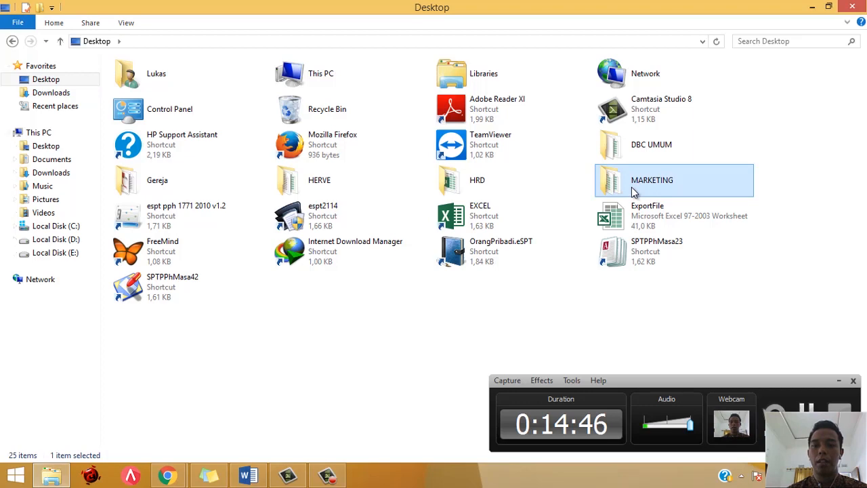
{"action": "double_click", "coordinate": [633, 192]}
{"action": "key", "text": "Down"}
{"action": "key", "text": "Down"}
{"action": "key", "text": "Down"}
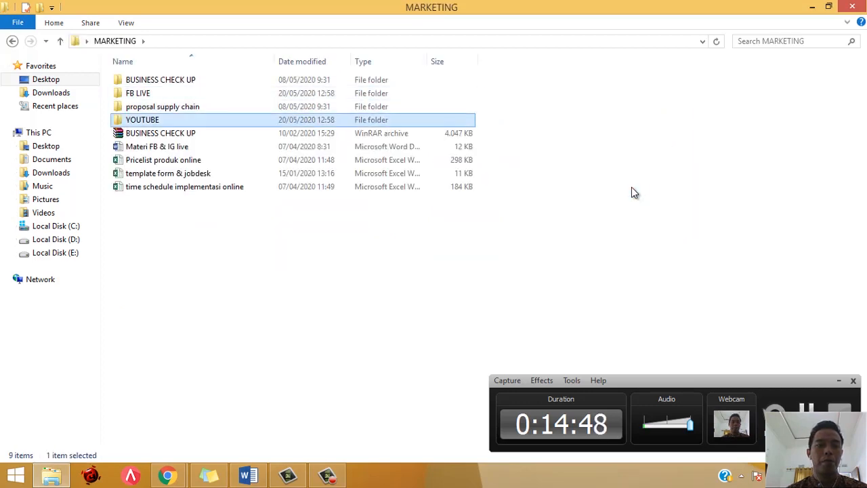
{"action": "key", "text": "Return"}
{"action": "key", "text": "Down"}
{"action": "key", "text": "Return"}
Rename the Realisasi PPh final Excel file to the copied NPWP followed by _04_04 for the first and last tax periods
{"action": "key", "text": "Down"}
{"action": "key", "text": "Down"}
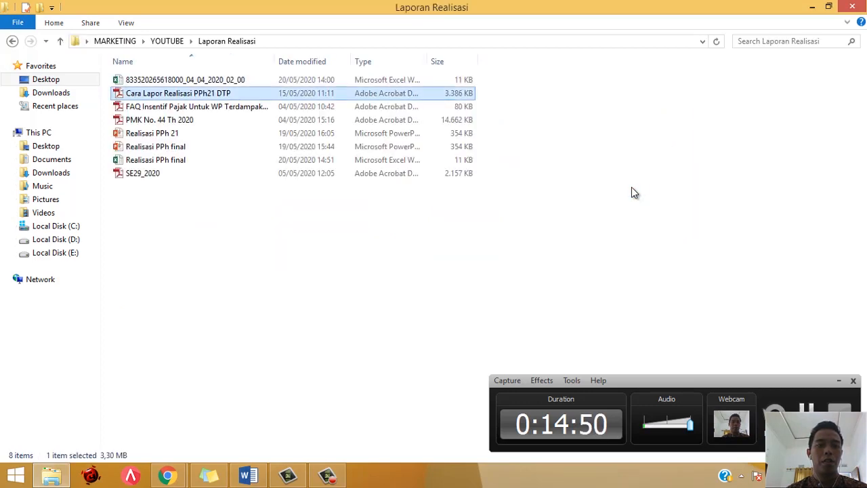
{"action": "key", "text": "Down"}
{"action": "key", "text": "Down"}
{"action": "key", "text": "Down"}
{"action": "key", "text": "Down"}
{"action": "key", "text": "Down"}
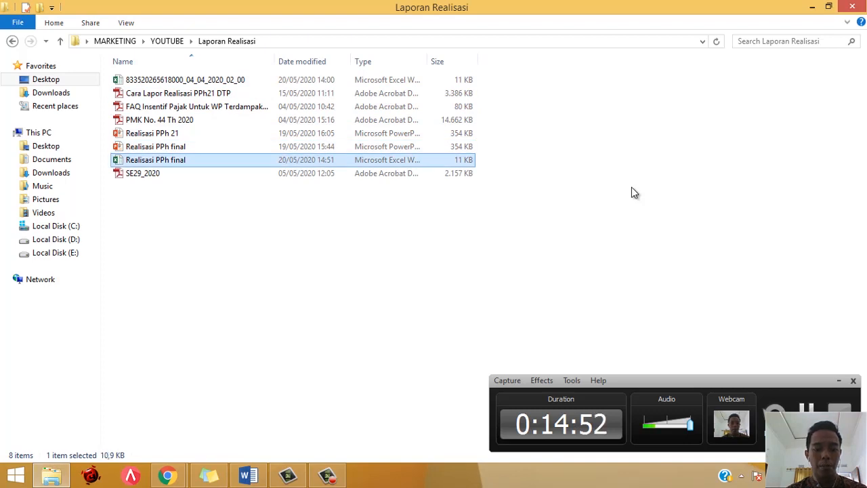
{"action": "key", "text": "F2"}
{"action": "key", "text": "ctrl+v"}
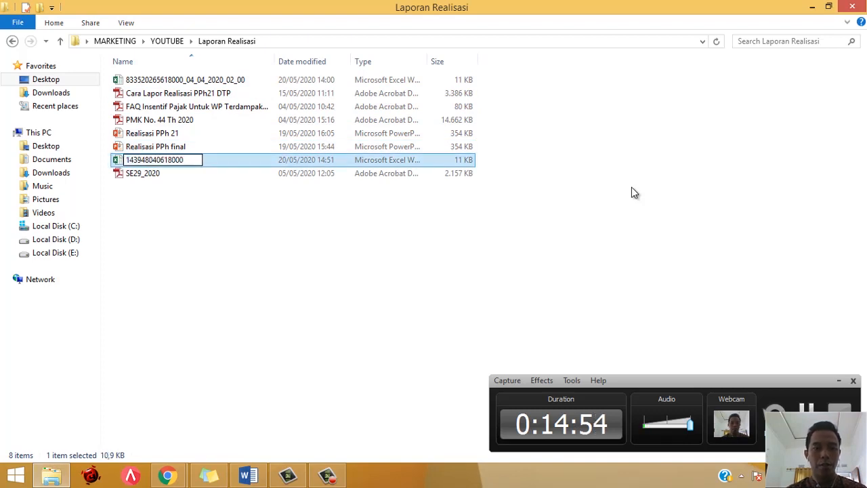
{"action": "type", "text": "_"}
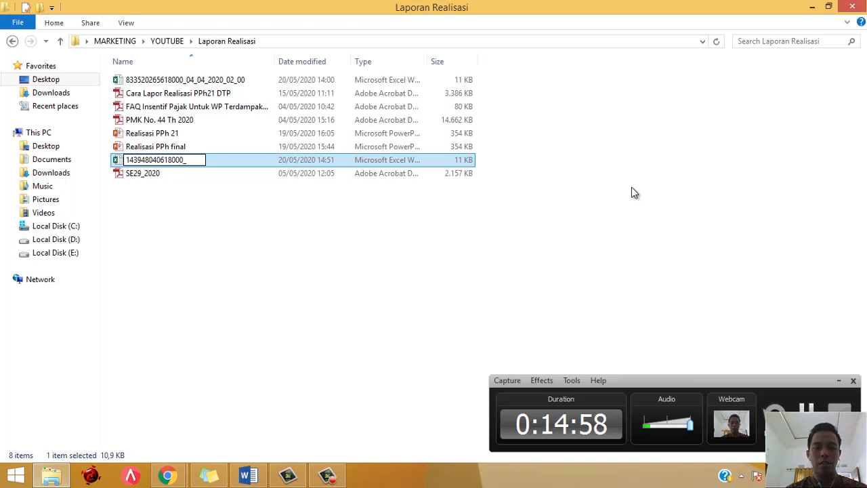
{"action": "type", "text": "04_"}
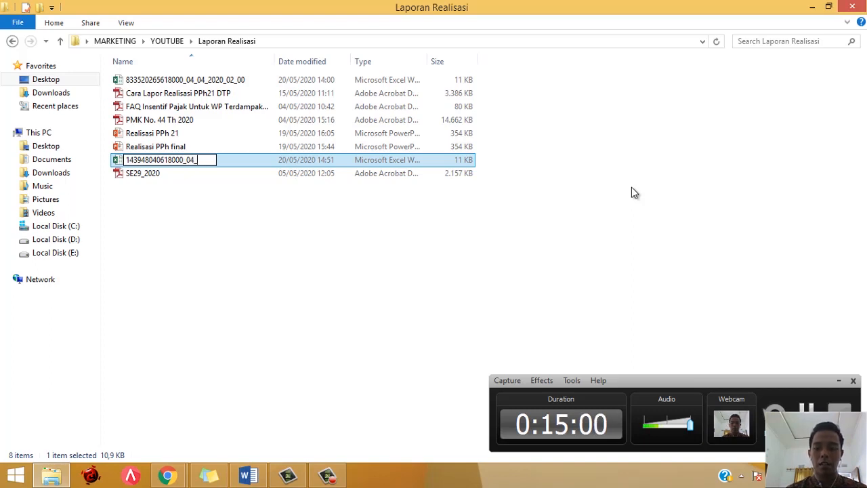
{"action": "type", "text": "04"}
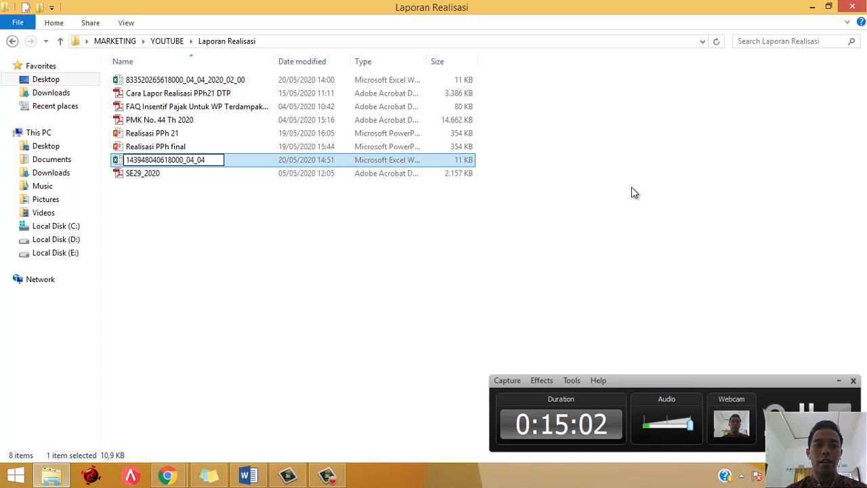
{"action": "key", "text": "Return"}
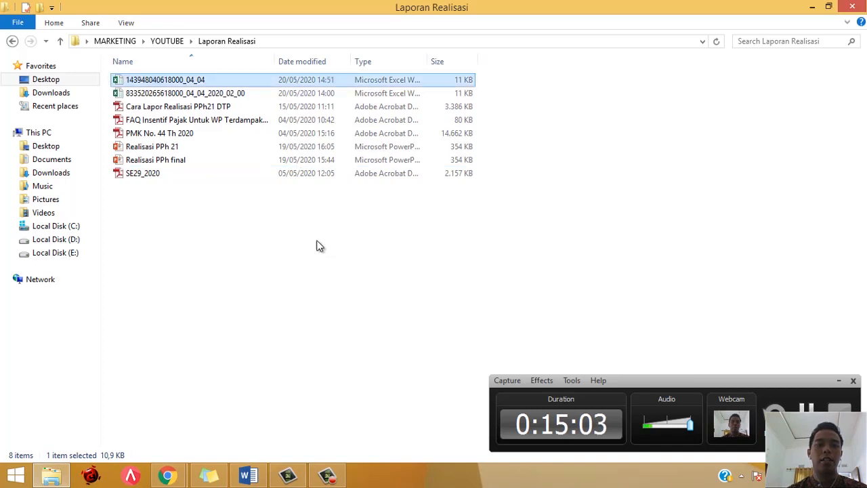
Check the naming format on the eReporting page and append the tax year _2020 to the report's file name
{"action": "left_click", "coordinate": [175, 476]}
{"action": "left_click", "coordinate": [238, 433]}
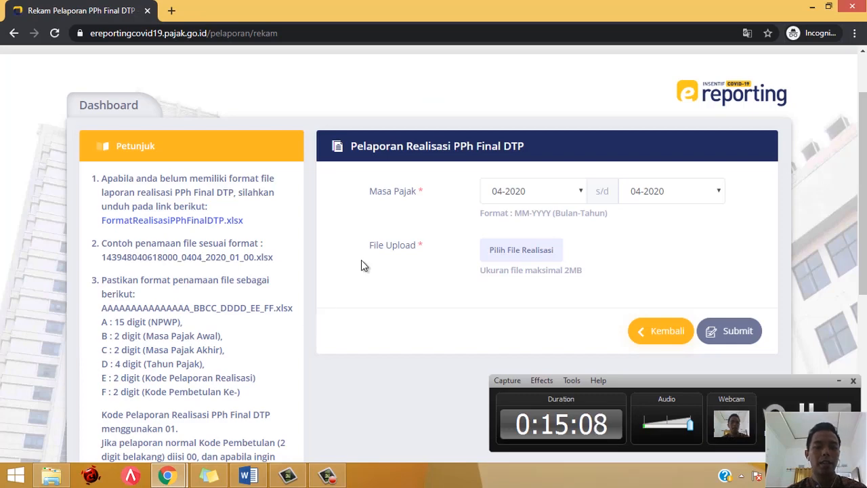
{"action": "key", "text": "alt+Tab"}
{"action": "key", "text": "F2"}
{"action": "key", "text": "End"}
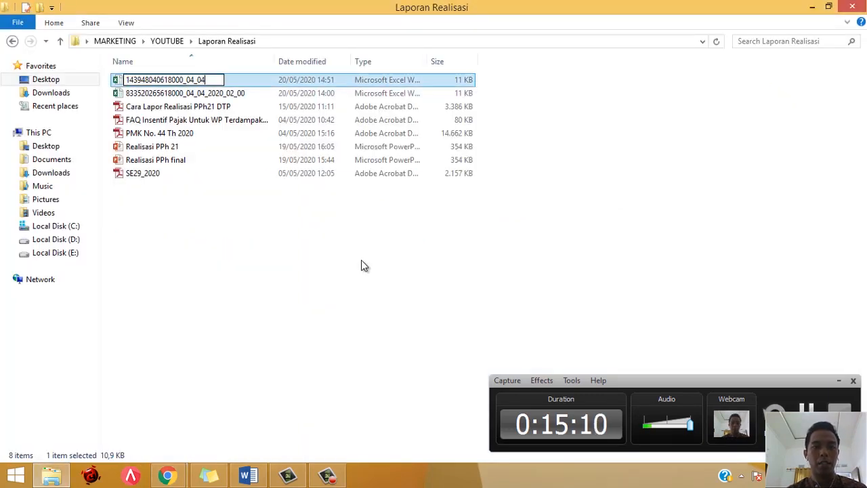
{"action": "type", "text": "_2020"}
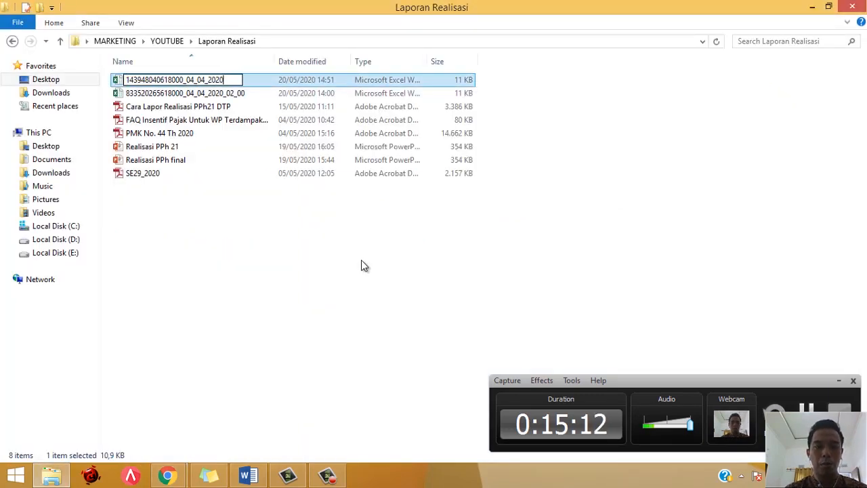
{"action": "key", "text": "Return"}
Look up the realisation report code in the eReporting instructions and append _01 to the report's file name
{"action": "key", "text": "alt+Tab"}
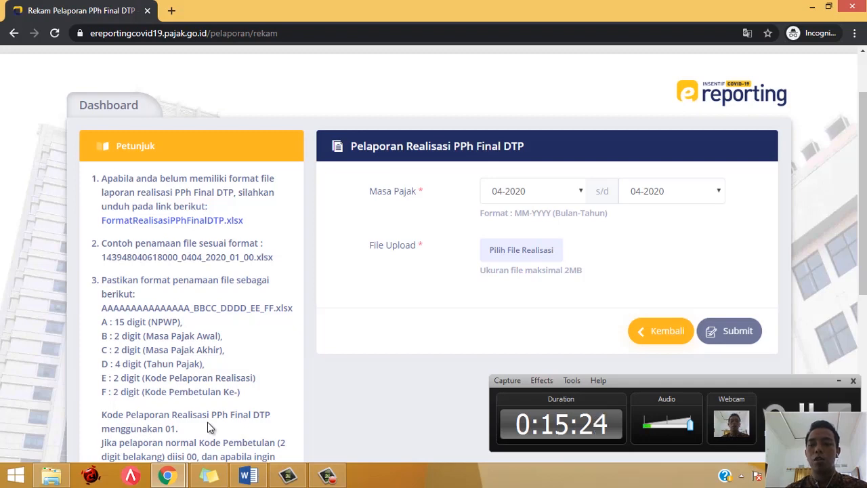
{"action": "key", "text": "alt+Tab"}
{"action": "key", "text": "F2"}
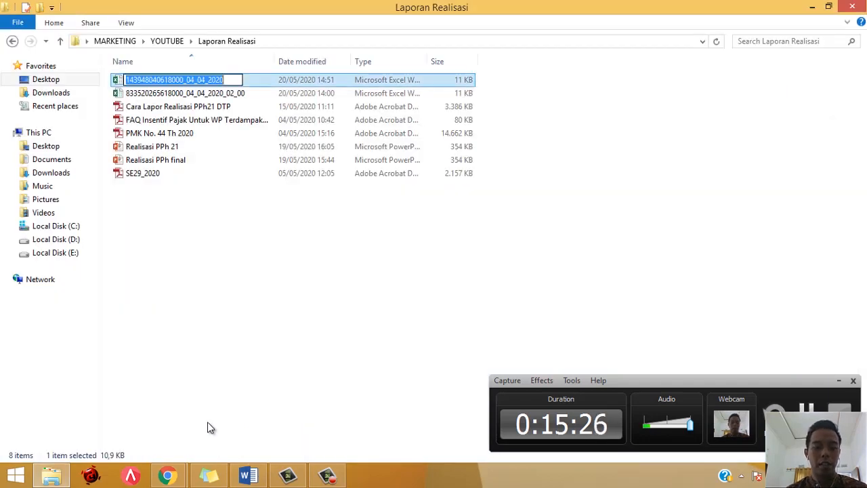
{"action": "key", "text": "End"}
{"action": "type", "text": "_01"}
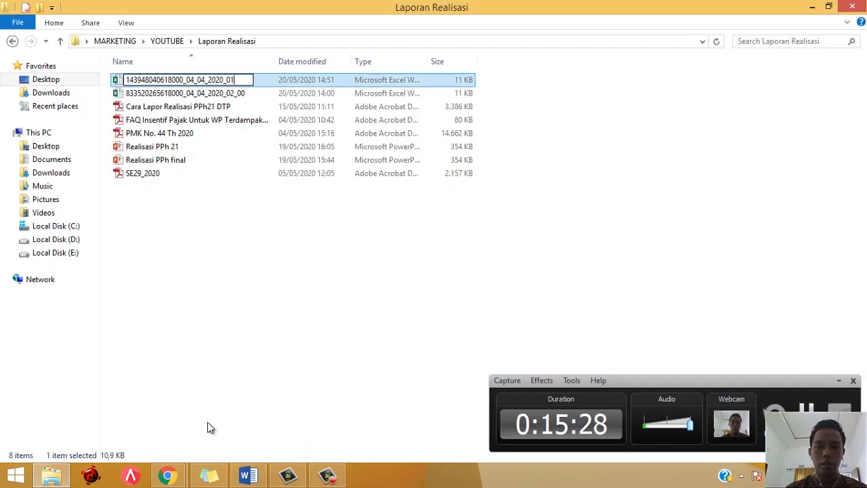
{"action": "key", "text": "Return"}
Read the correction-code rule in the eReporting instructions and append _00 to the report's file name for a normal report
{"action": "key", "text": "alt+Tab"}
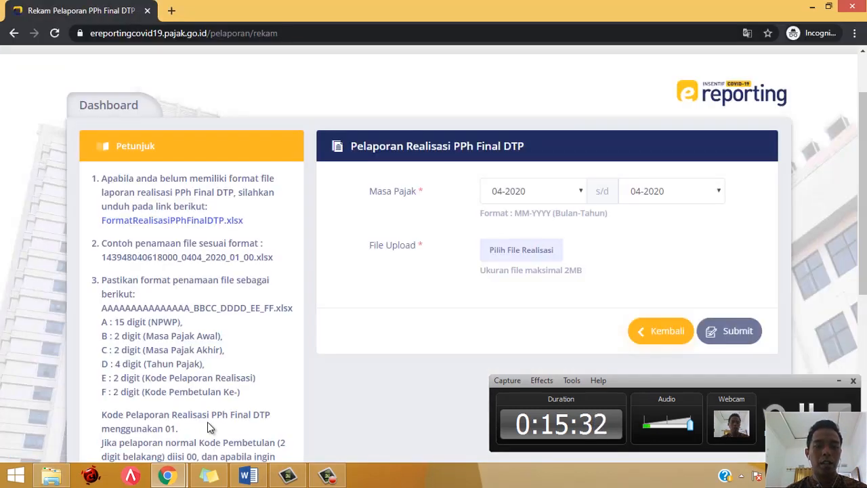
{"action": "scroll", "coordinate": [208, 426], "scroll_direction": "down", "scroll_amount": 1}
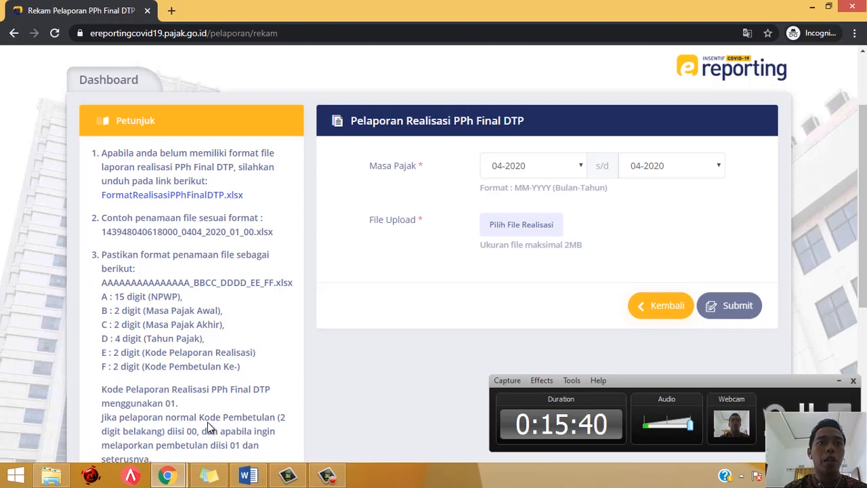
{"action": "key", "text": "alt+Tab"}
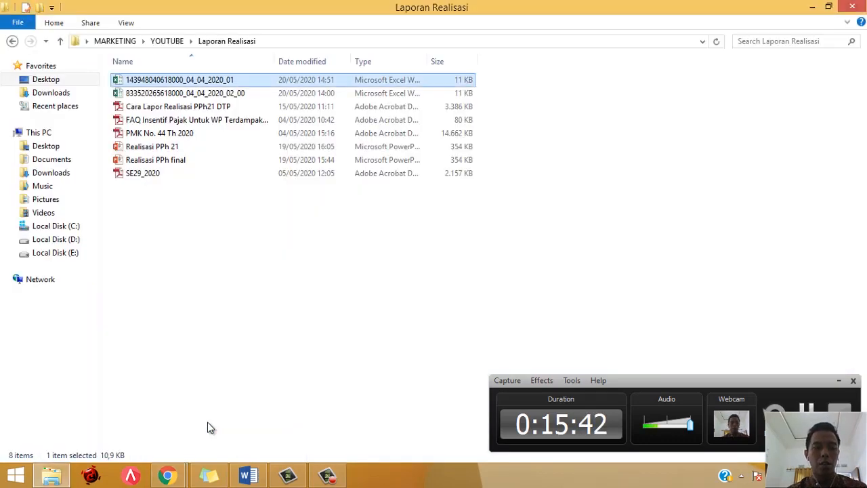
{"action": "type", "text": "_00"}
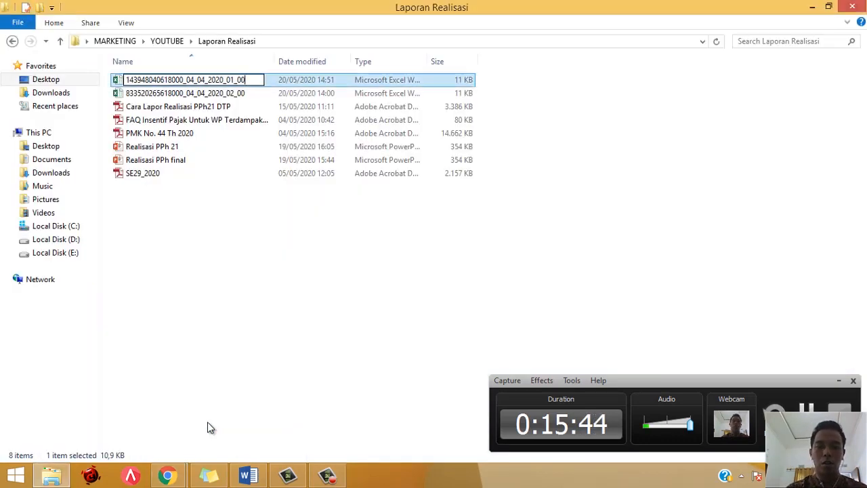
{"action": "key", "text": "Return"}
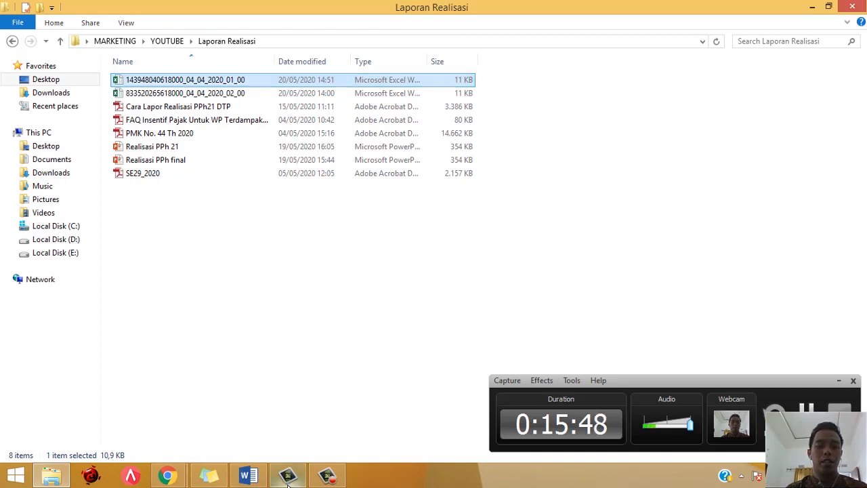
Return to the eReporting page in Chrome and choose the renamed Excel file ending in _04_04_2020_01_00 as the File Upload
{"action": "mouse_move", "coordinate": [168, 475]}
{"action": "left_click", "coordinate": [225, 425]}
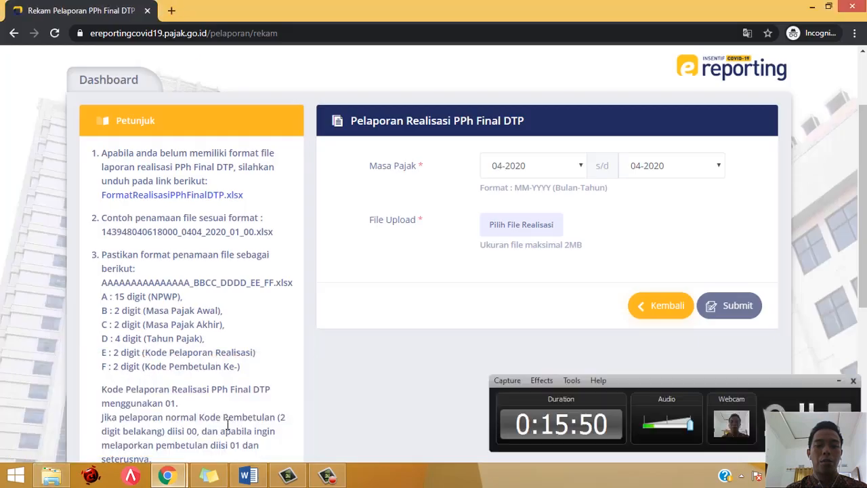
{"action": "left_click", "coordinate": [510, 231]}
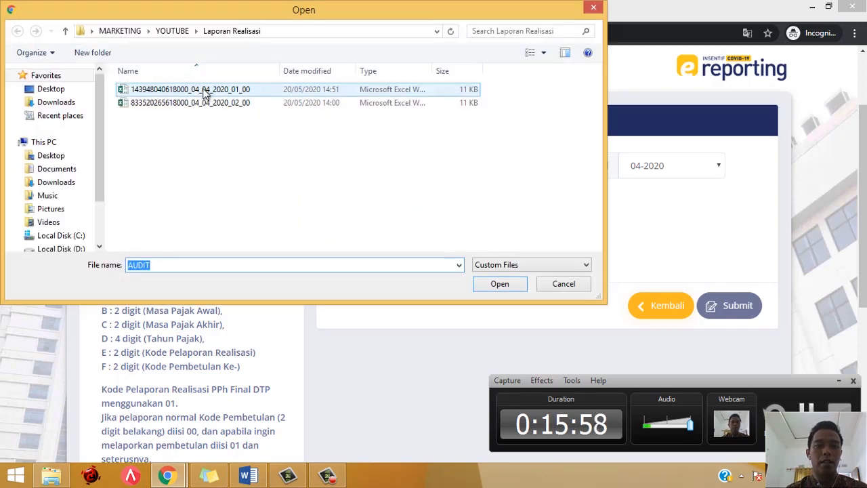
{"action": "double_click", "coordinate": [239, 95]}
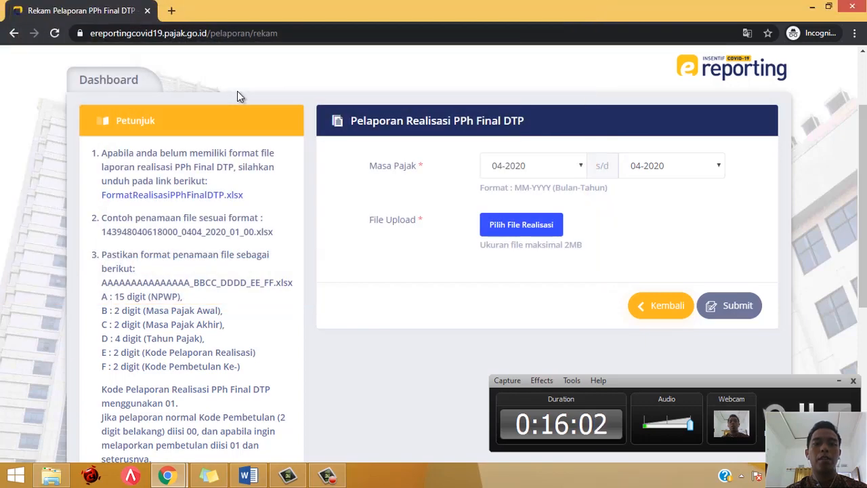